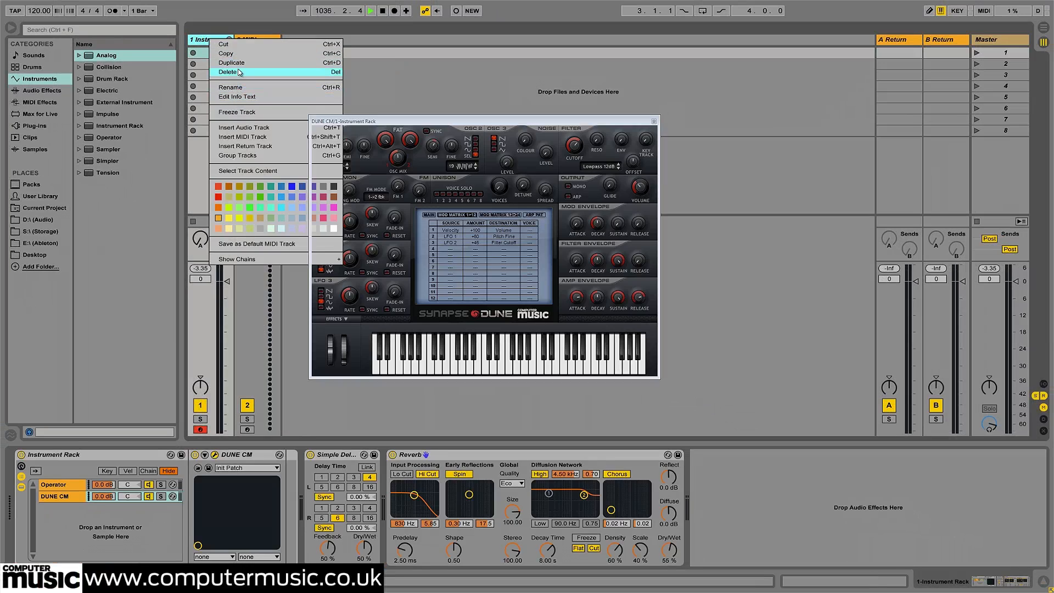
Delete the existing instrument track and load Operator inside an Instrument Rack on the remaining MIDI track
{"action": "left_click", "coordinate": [240, 72]}
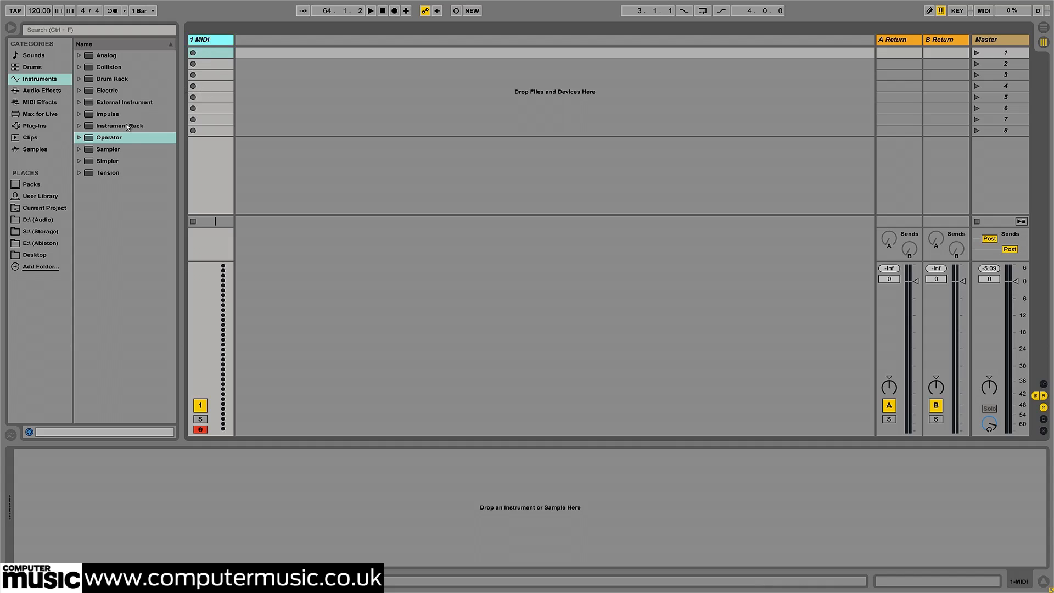
{"action": "left_click_drag", "start_coordinate": [128, 128], "coordinate": [112, 476]}
{"action": "left_click_drag", "start_coordinate": [109, 137], "coordinate": [80, 514]}
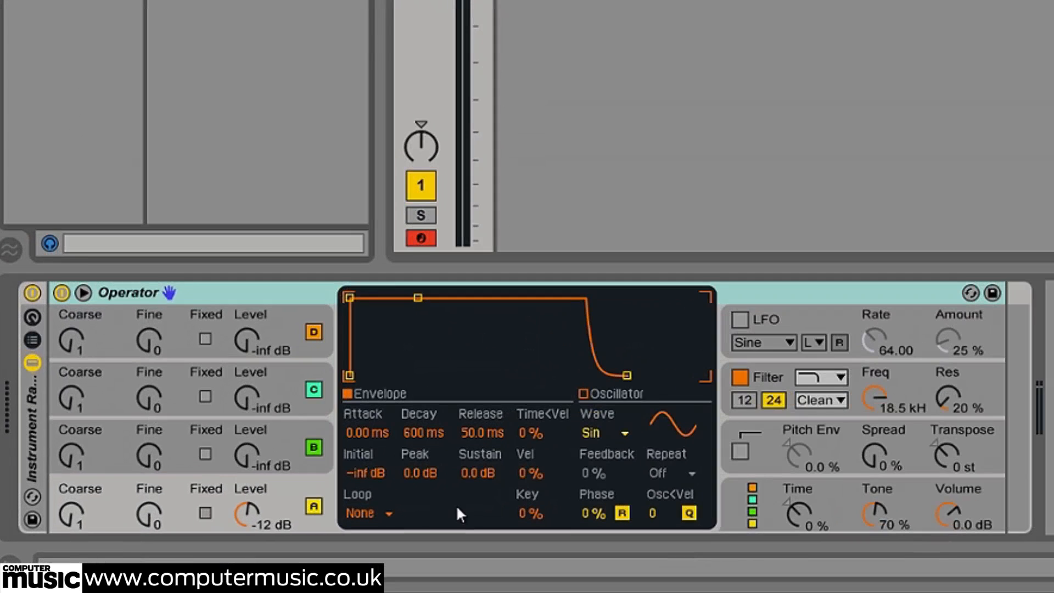
Set Operator's algorithm to four parallel oscillators and give oscillator A the SwD waveform
{"action": "left_click", "coordinate": [755, 505]}
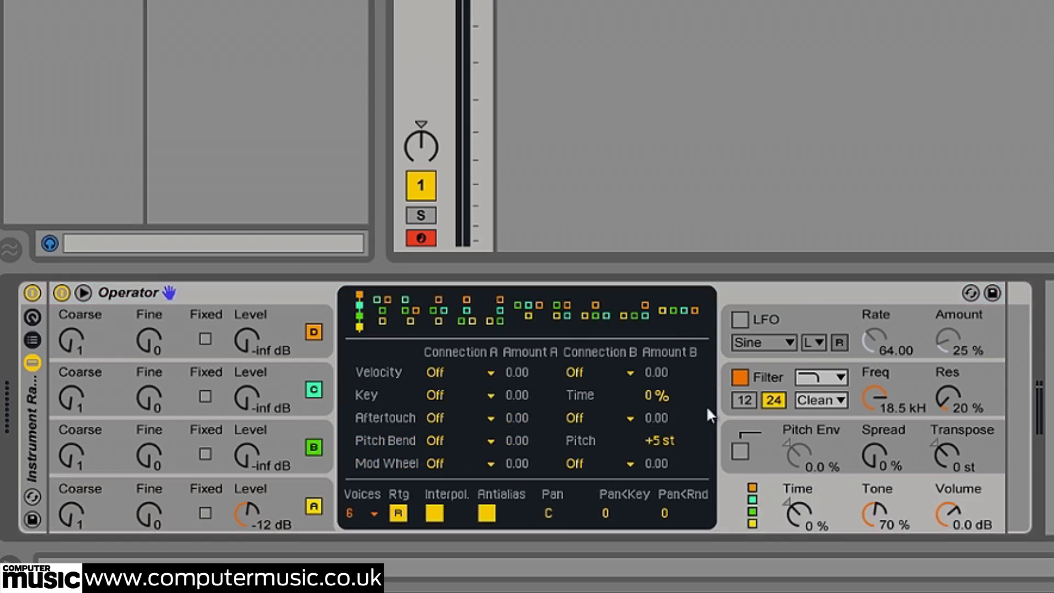
{"action": "left_click", "coordinate": [680, 309]}
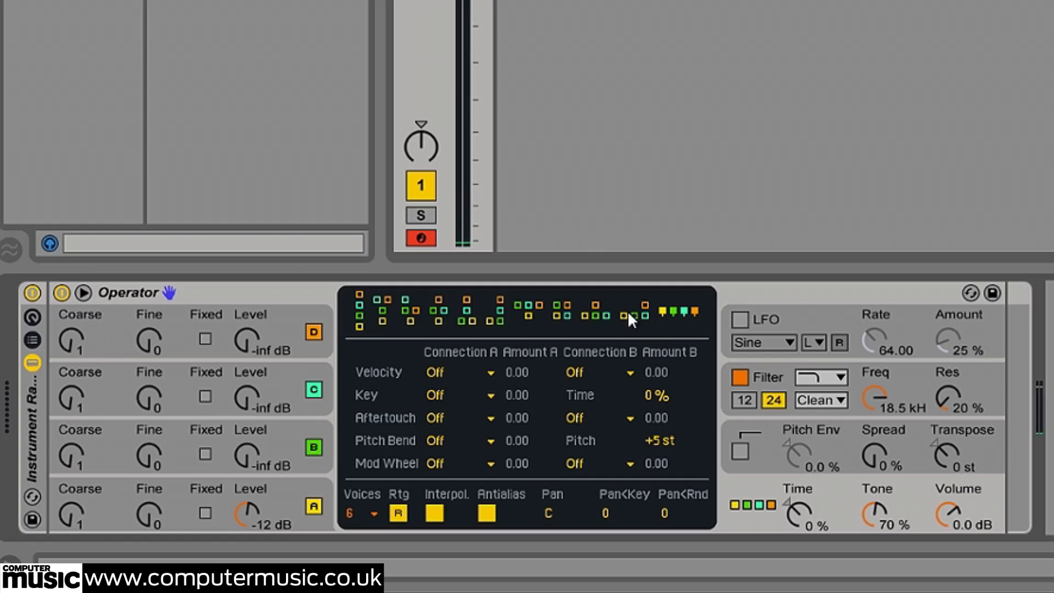
{"action": "left_click", "coordinate": [308, 499]}
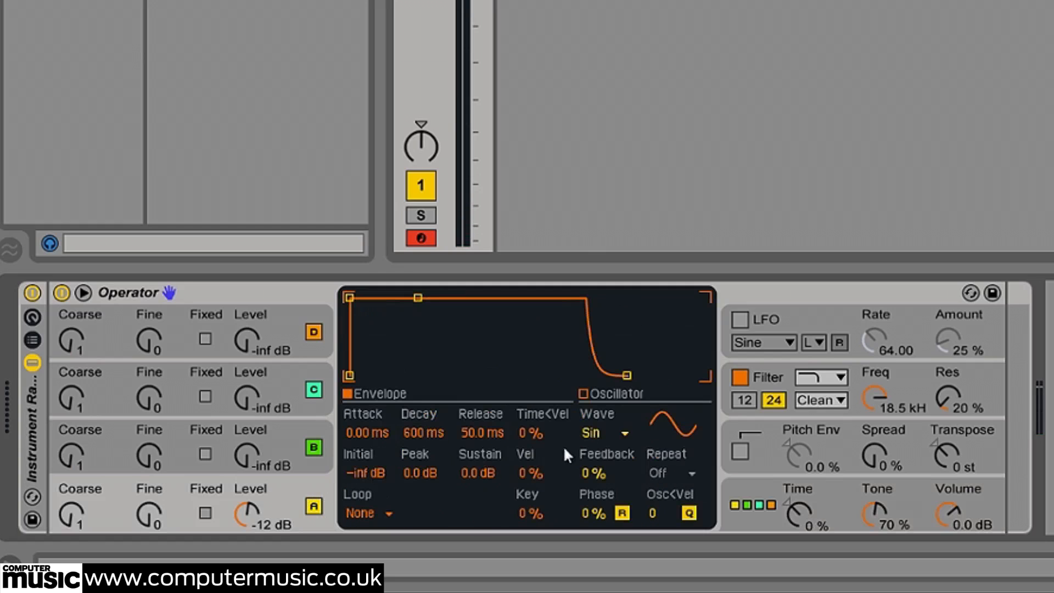
{"action": "left_click", "coordinate": [582, 433]}
{"action": "left_click", "coordinate": [614, 171]}
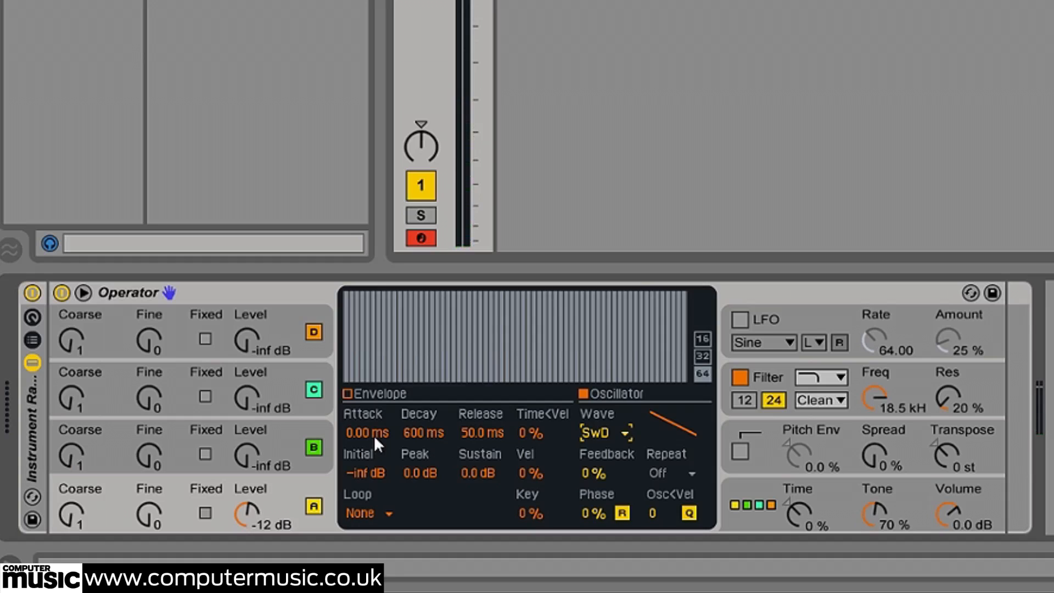
Set oscillator A's envelope attack to 1.10 s and release to 4.00 s, with its Coarse tuning at 0.5
{"action": "left_click", "coordinate": [358, 393]}
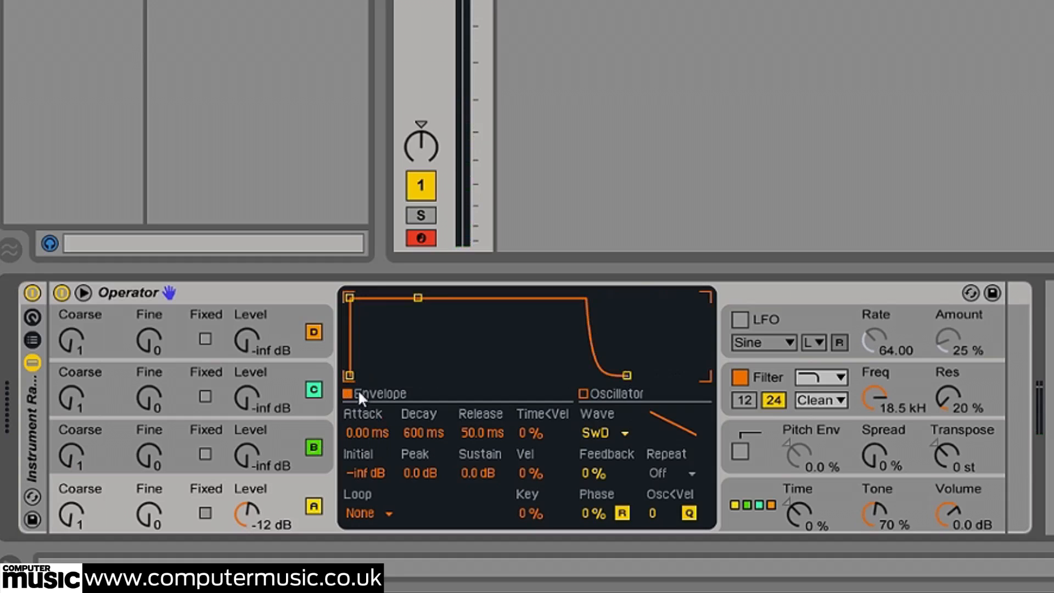
{"action": "left_click", "coordinate": [362, 429]}
{"action": "type", "text": "1100"}
{"action": "key", "text": "Return"}
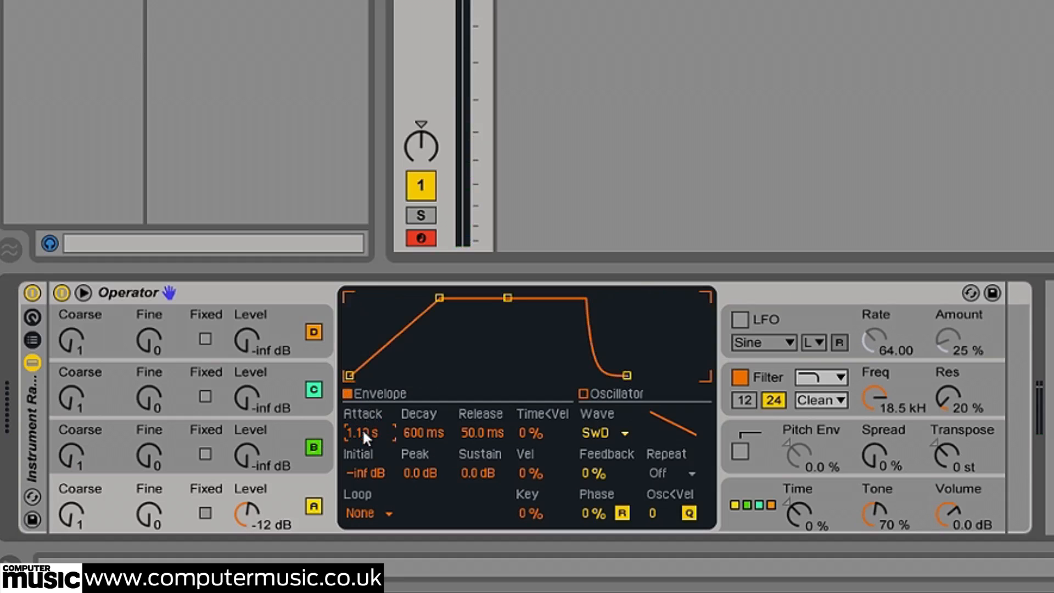
{"action": "left_click", "coordinate": [482, 429]}
{"action": "type", "text": "4000"}
{"action": "key", "text": "Return"}
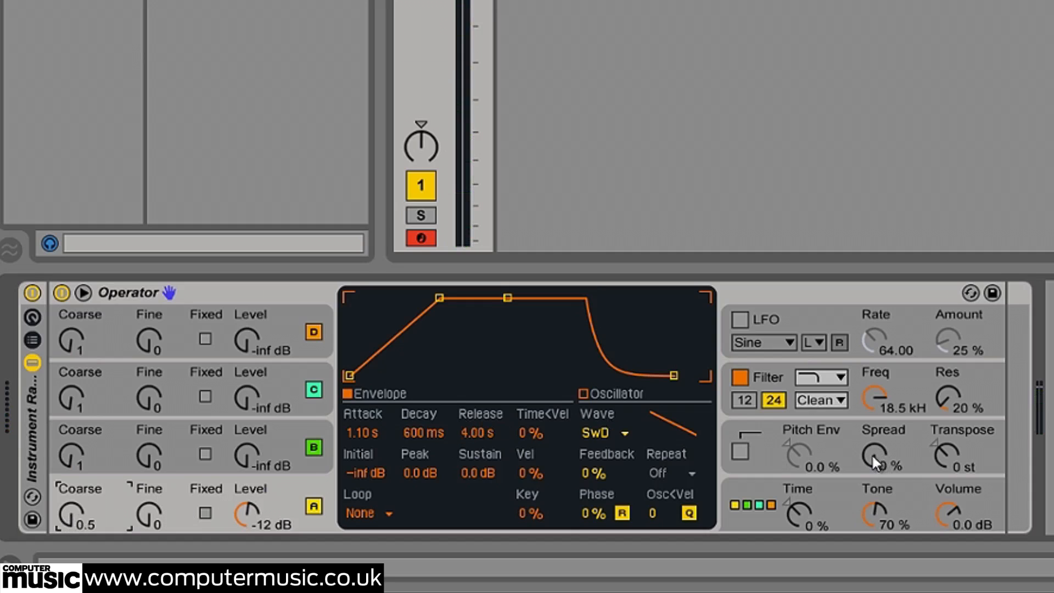
Raise Operator's Spread to 100% and set oscillator B to Coarse 2, Fine 500 and Level -8 dB
{"action": "mouse_move", "coordinate": [871, 453]}
{"action": "left_mouse_down"}
{"action": "mouse_move", "coordinate": [872, 442]}
{"action": "mouse_move", "coordinate": [873, 455]}
{"action": "left_mouse_up"}
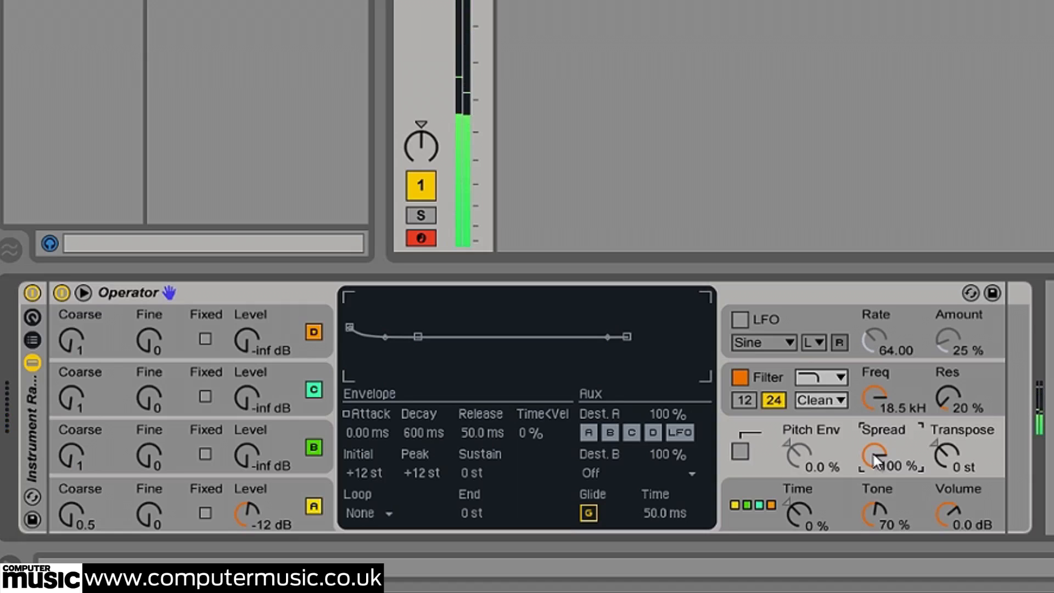
{"action": "left_click", "coordinate": [288, 434]}
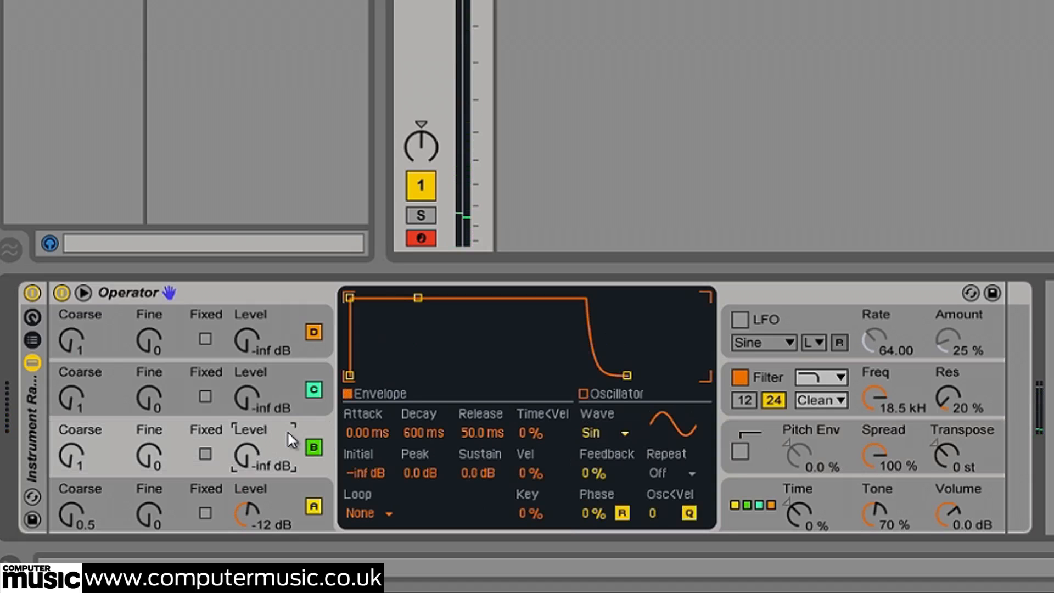
{"action": "left_click", "coordinate": [69, 458]}
{"action": "left_click_drag", "start_coordinate": [69, 461], "coordinate": [69, 452]}
{"action": "left_click", "coordinate": [246, 459]}
{"action": "type", "text": "-8"}
{"action": "key", "text": "Return"}
{"action": "left_click", "coordinate": [156, 463]}
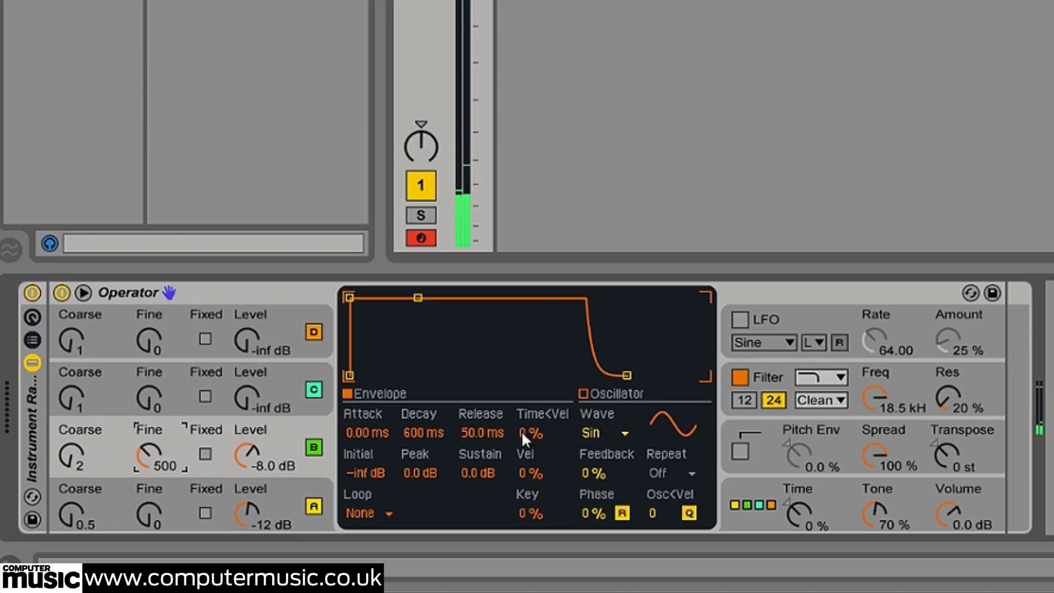
Give oscillator B the SwD waveform and an envelope with a 3.00 s attack and 4.00 s release
{"action": "left_click", "coordinate": [584, 431]}
{"action": "left_click", "coordinate": [627, 169]}
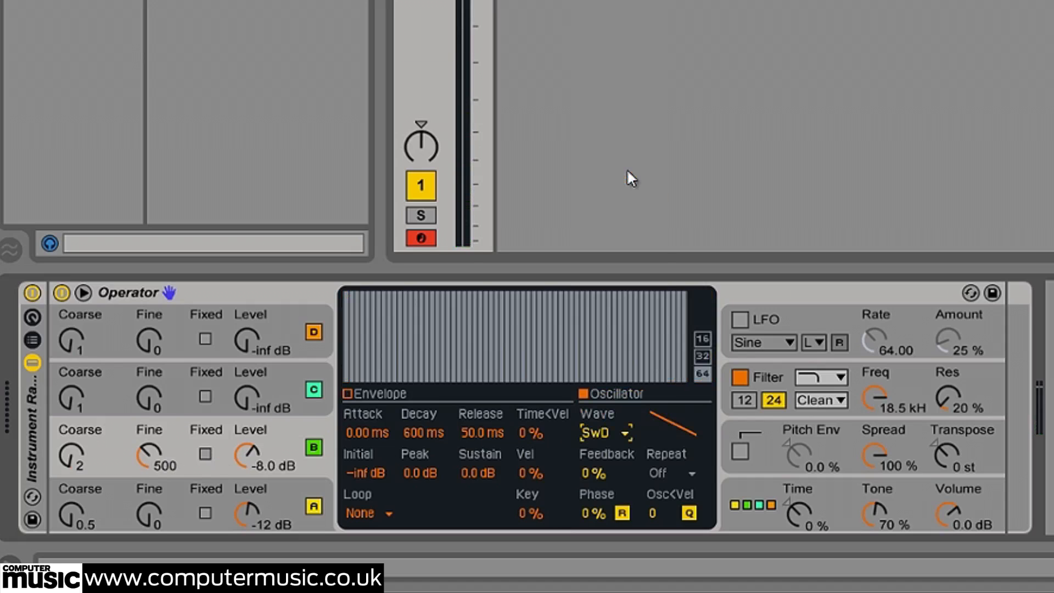
{"action": "left_click", "coordinate": [347, 393]}
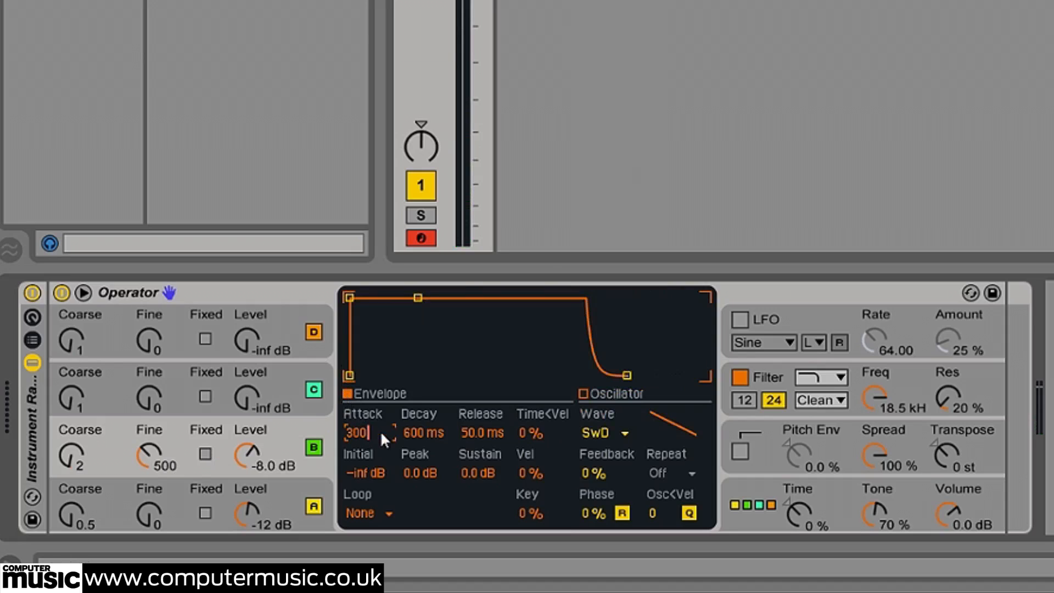
{"action": "left_click", "coordinate": [380, 431]}
{"action": "type", "text": "300"}
{"action": "key", "text": "Return"}
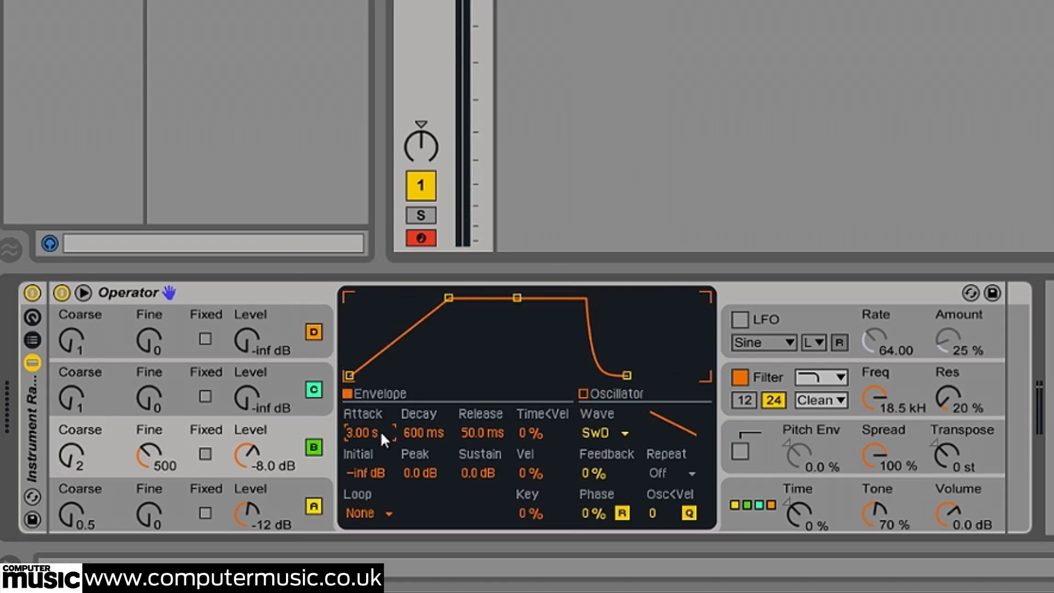
{"action": "left_click", "coordinate": [470, 426]}
{"action": "type", "text": "4000"}
{"action": "key", "text": "Return"}
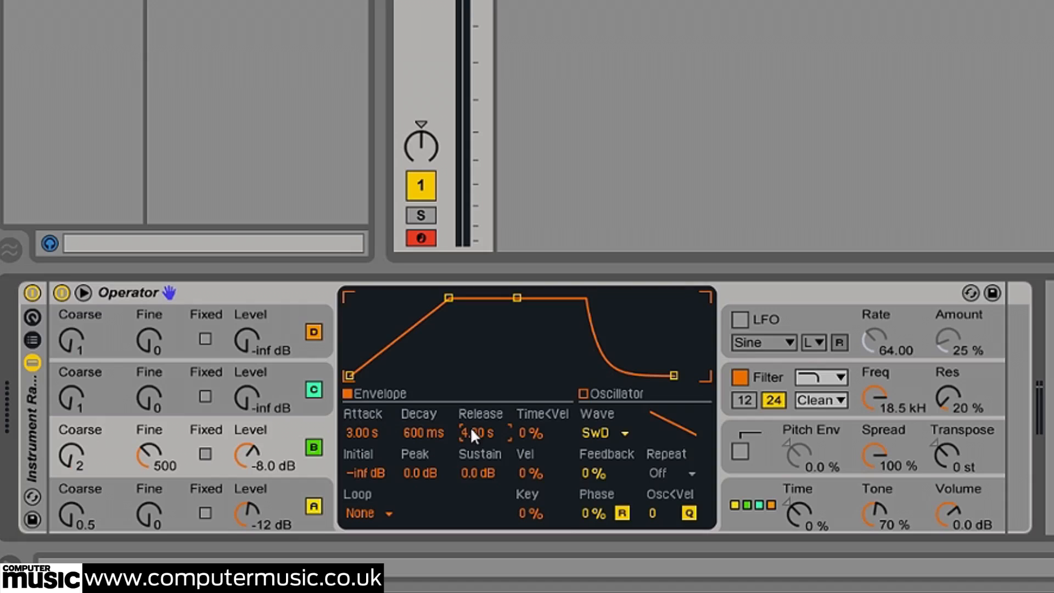
Set Operator's overall Volume to -15 dB
{"action": "left_click", "coordinate": [952, 514]}
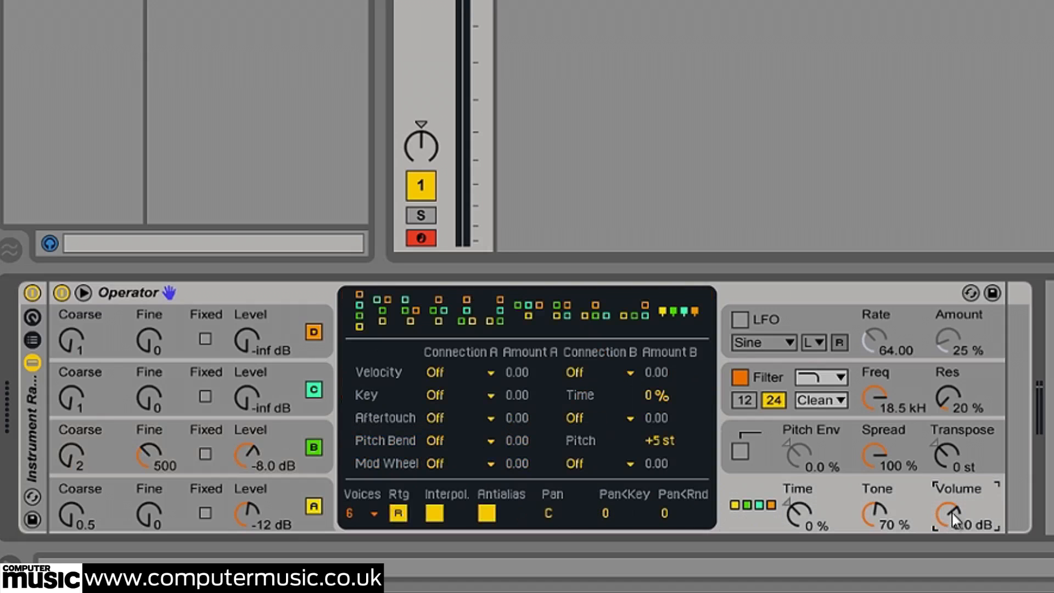
{"action": "type", "text": "-5"}
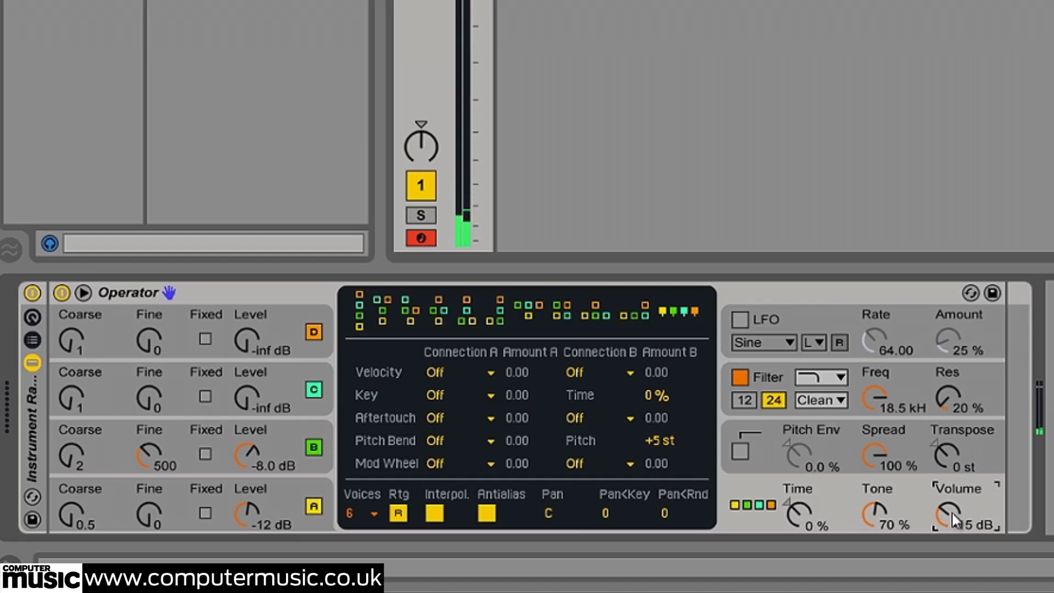
Switch oscillator C to the NoW noise waveform and set its Level to -14 dB
{"action": "left_click", "coordinate": [278, 381]}
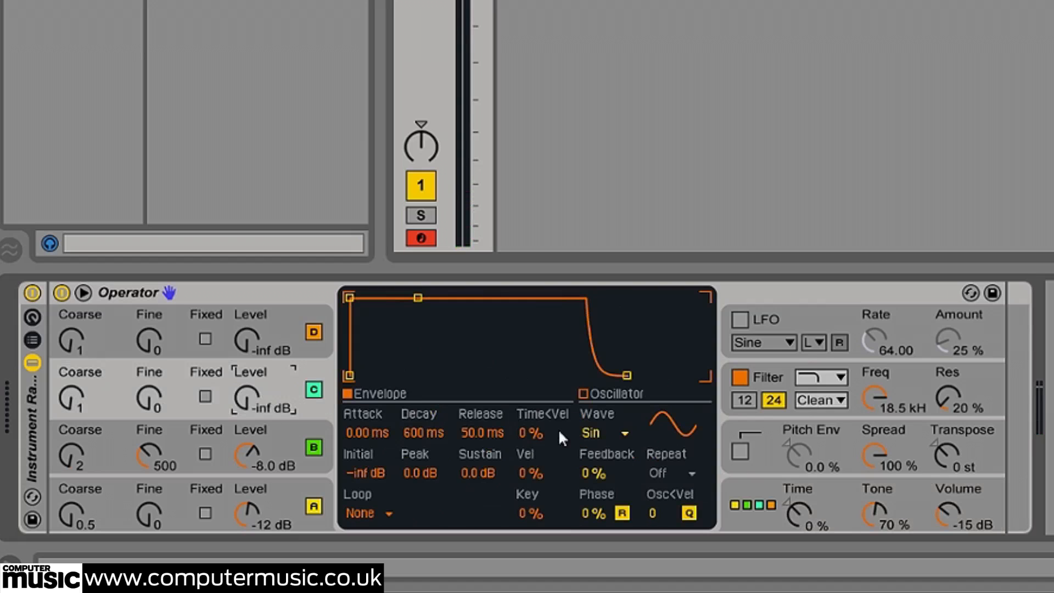
{"action": "left_click", "coordinate": [583, 393]}
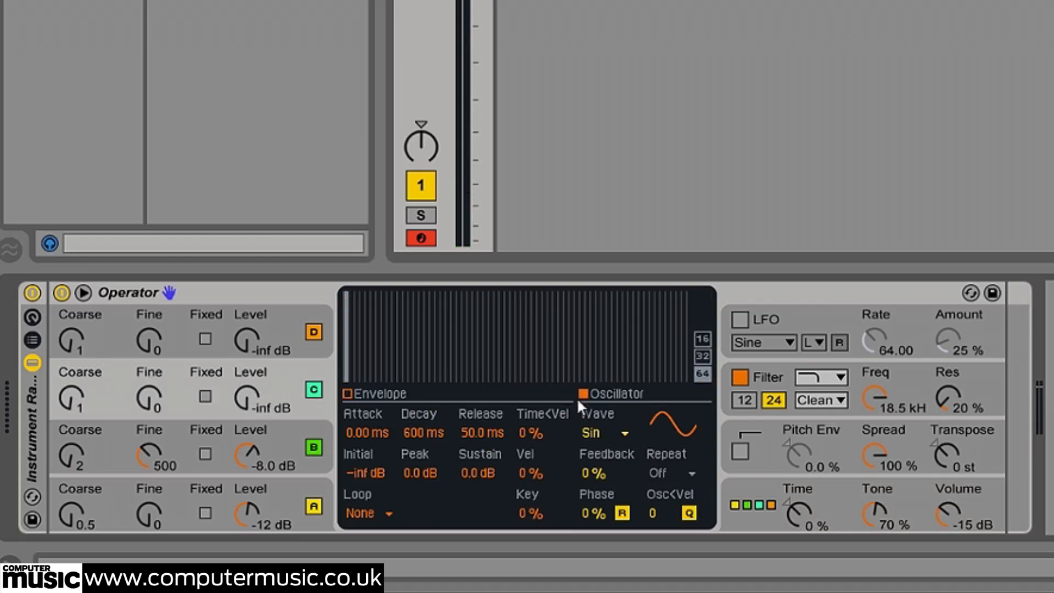
{"action": "left_click", "coordinate": [591, 430]}
{"action": "left_click", "coordinate": [619, 391]}
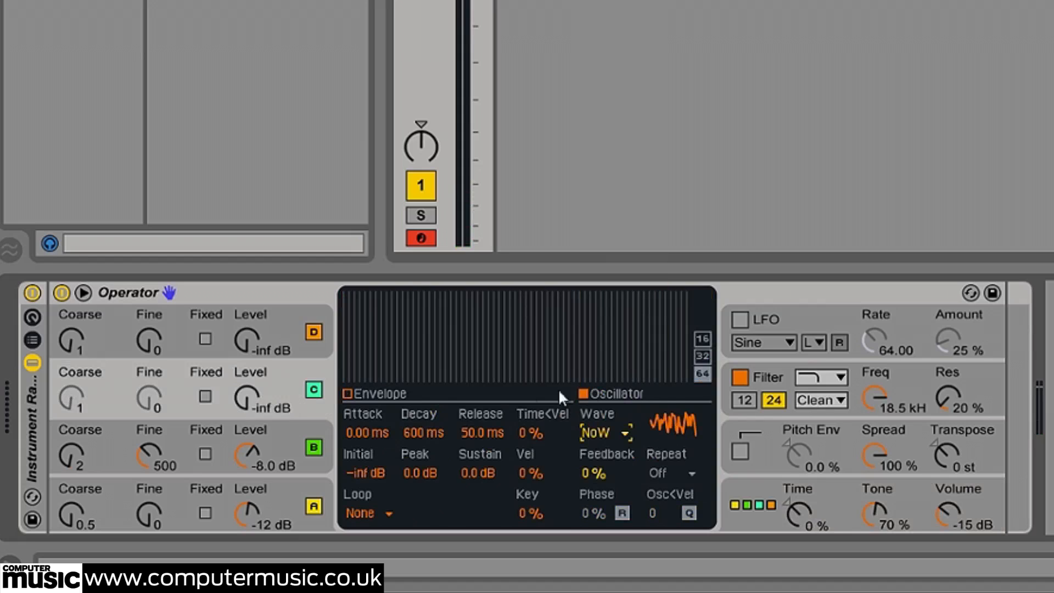
{"action": "left_click", "coordinate": [247, 399]}
{"action": "type", "text": "14"}
{"action": "key", "text": "Return"}
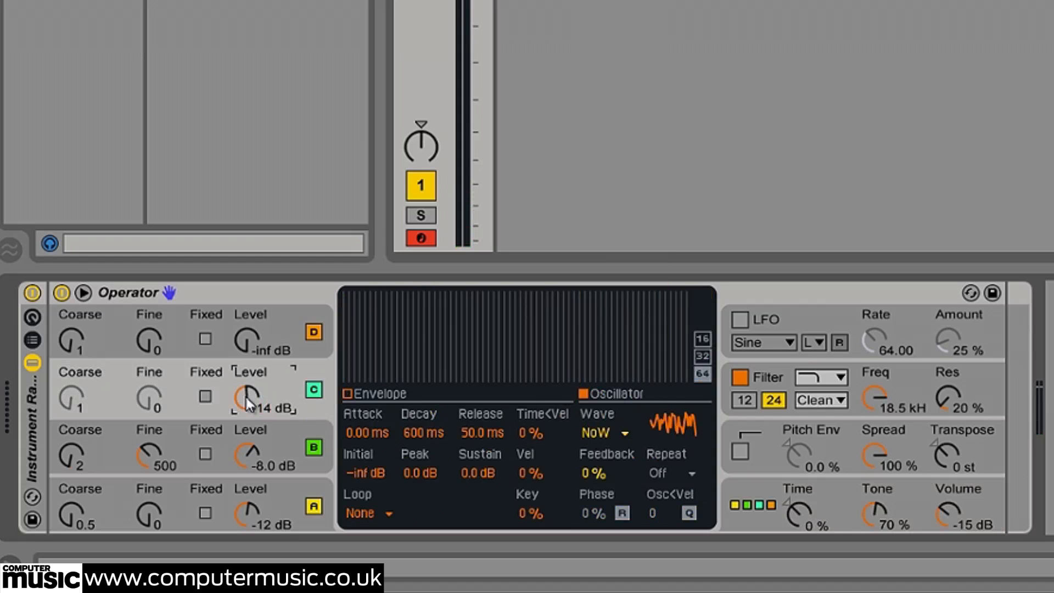
Set Operator's filter to a 1.30 kHz frequency, 45% resonance and 50% Freq<Key tracking
{"action": "left_click", "coordinate": [886, 405]}
{"action": "type", "text": "1800"}
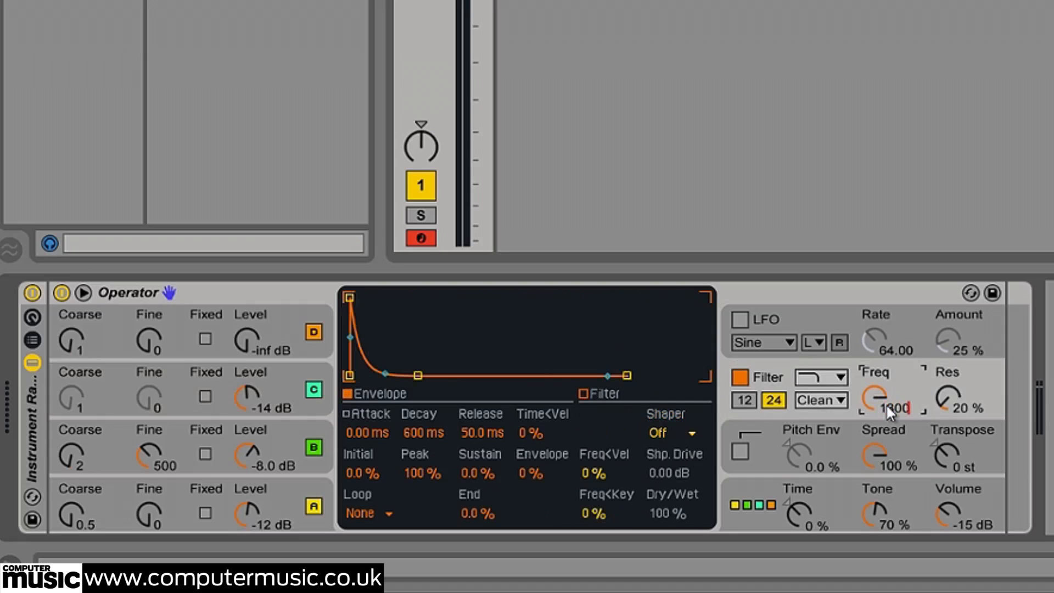
{"action": "key", "text": "Return"}
{"action": "left_click", "coordinate": [950, 391]}
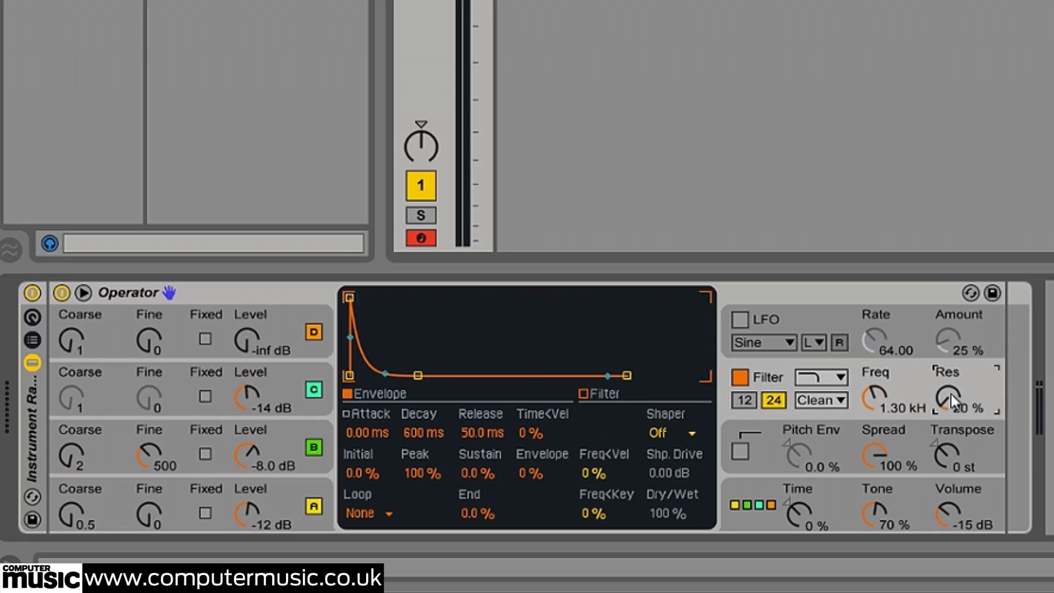
{"action": "key", "text": "Return"}
{"action": "left_click", "coordinate": [903, 371]}
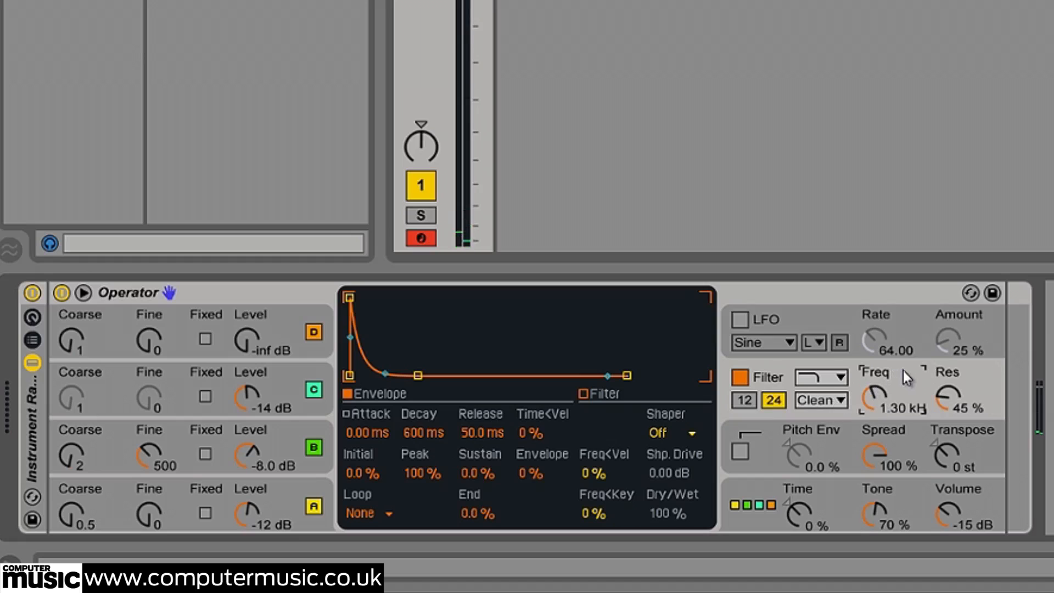
{"action": "left_click", "coordinate": [594, 510]}
{"action": "type", "text": "50"}
{"action": "key", "text": "Return"}
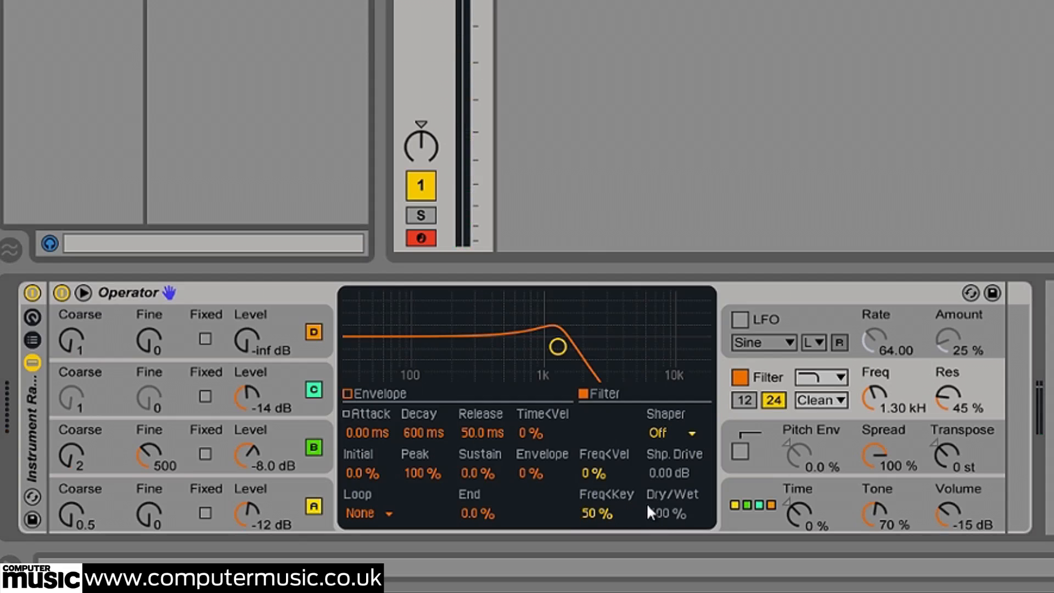
Enable the LFO with the Noise waveform and remove oscillator A from its Dest. A targets
{"action": "left_click", "coordinate": [741, 321]}
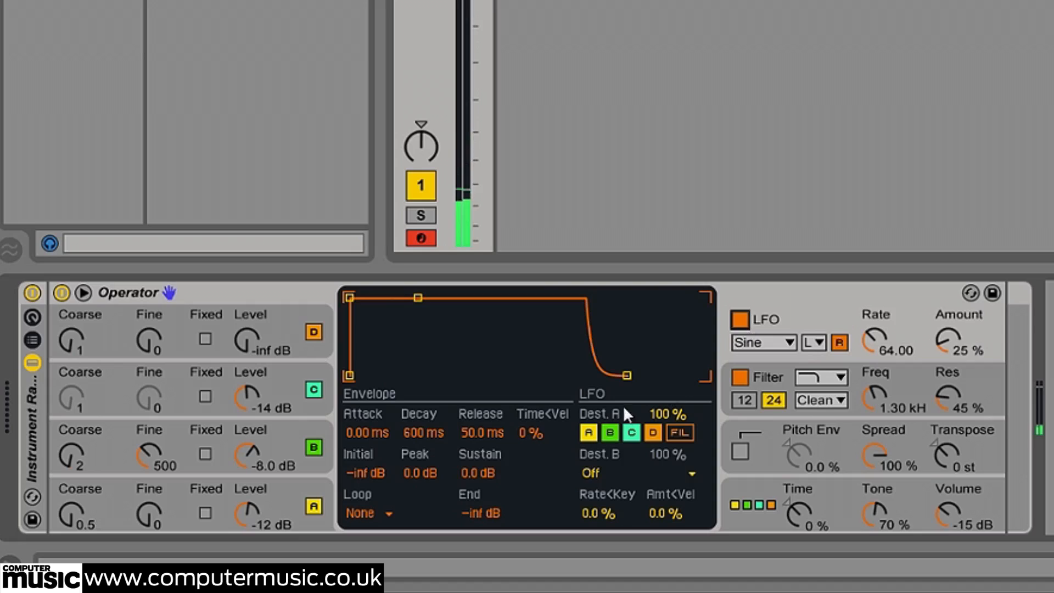
{"action": "left_click", "coordinate": [587, 432]}
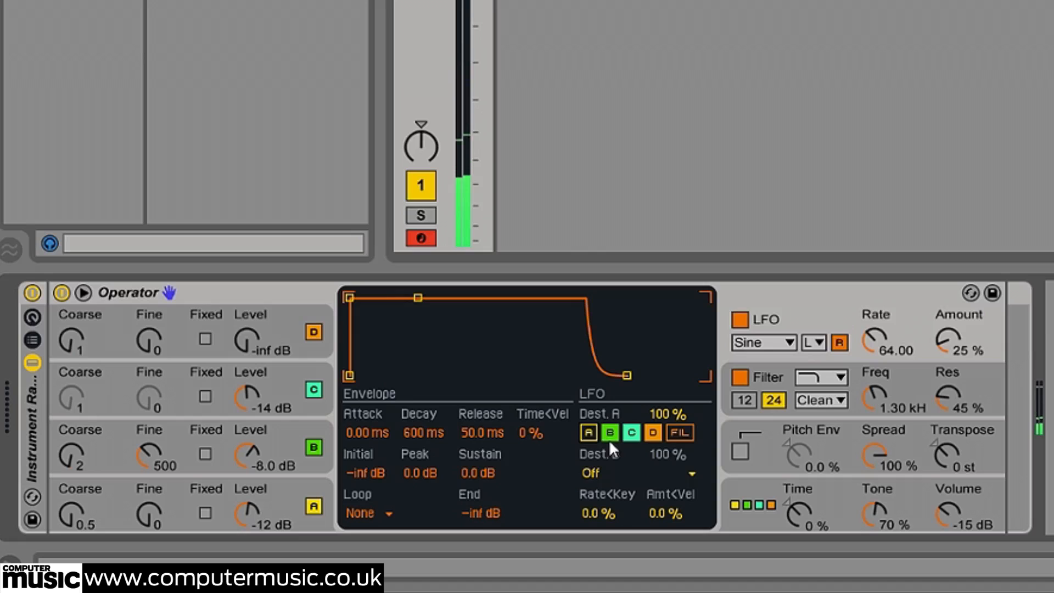
{"action": "left_click", "coordinate": [766, 342]}
{"action": "left_click", "coordinate": [736, 483]}
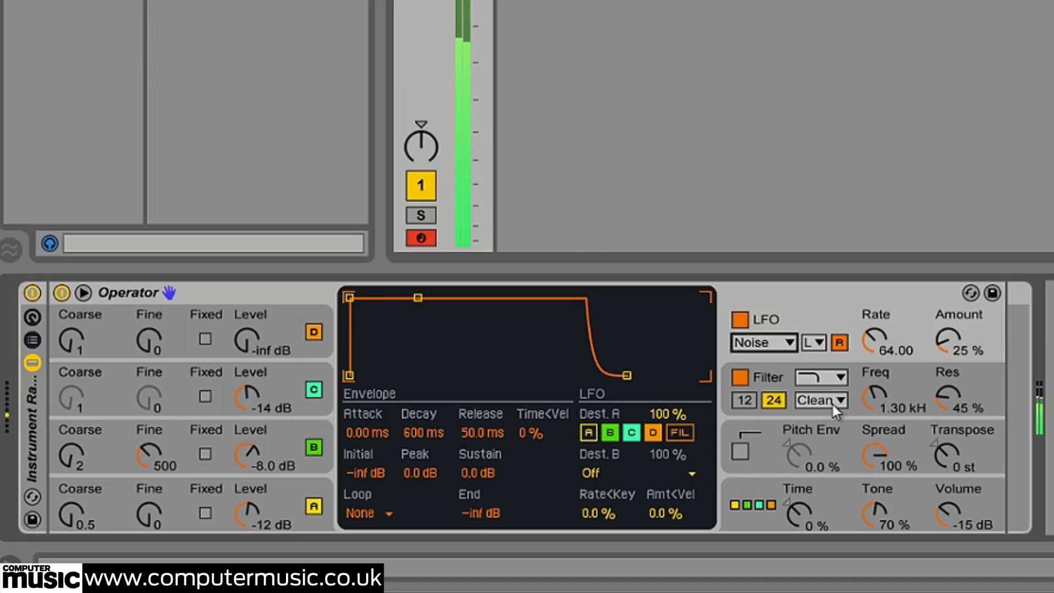
Set the LFO Rate to 90 and its Amount to 40%
{"action": "left_click", "coordinate": [877, 334]}
{"action": "type", "text": "90"}
{"action": "key", "text": "Return"}
{"action": "left_click", "coordinate": [940, 345]}
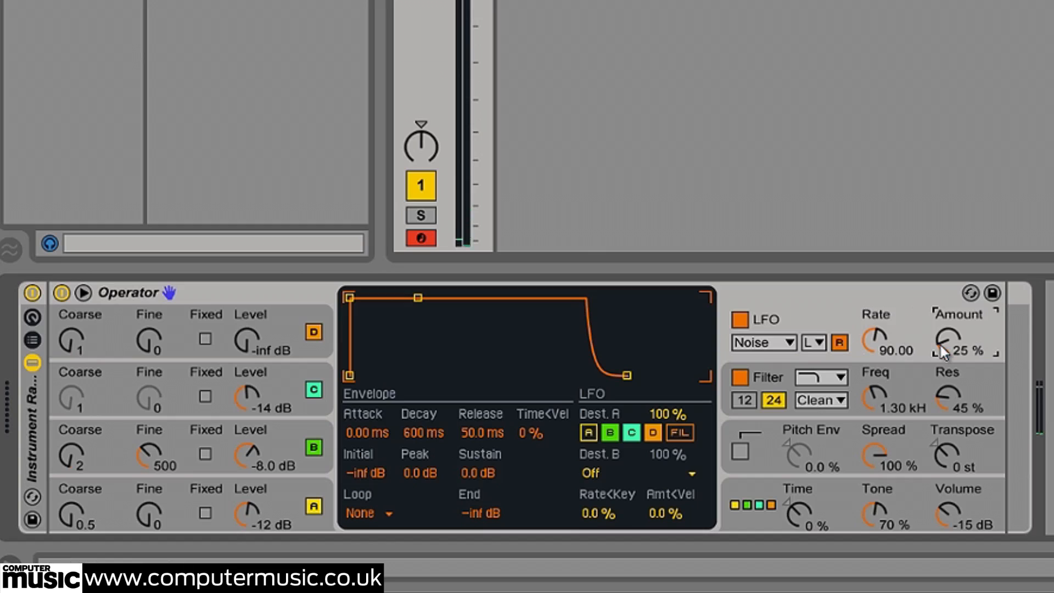
{"action": "type", "text": "40"}
{"action": "key", "text": "Return"}
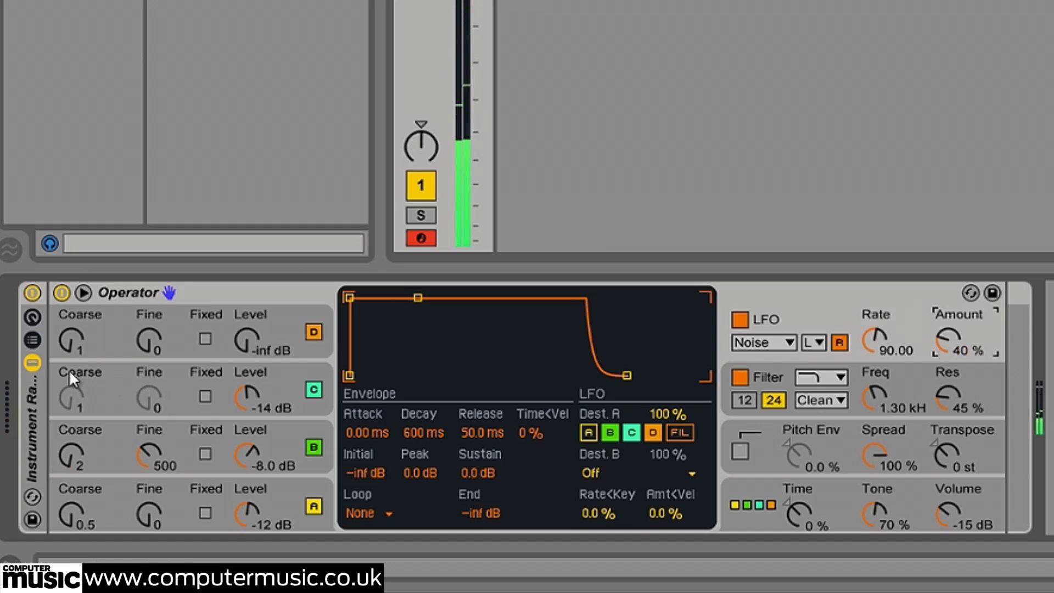
Show the Instrument Rack's chain list and create a new empty chain below Operator
{"action": "left_click", "coordinate": [32, 340]}
{"action": "right_click", "coordinate": [114, 412]}
{"action": "left_click", "coordinate": [144, 443]}
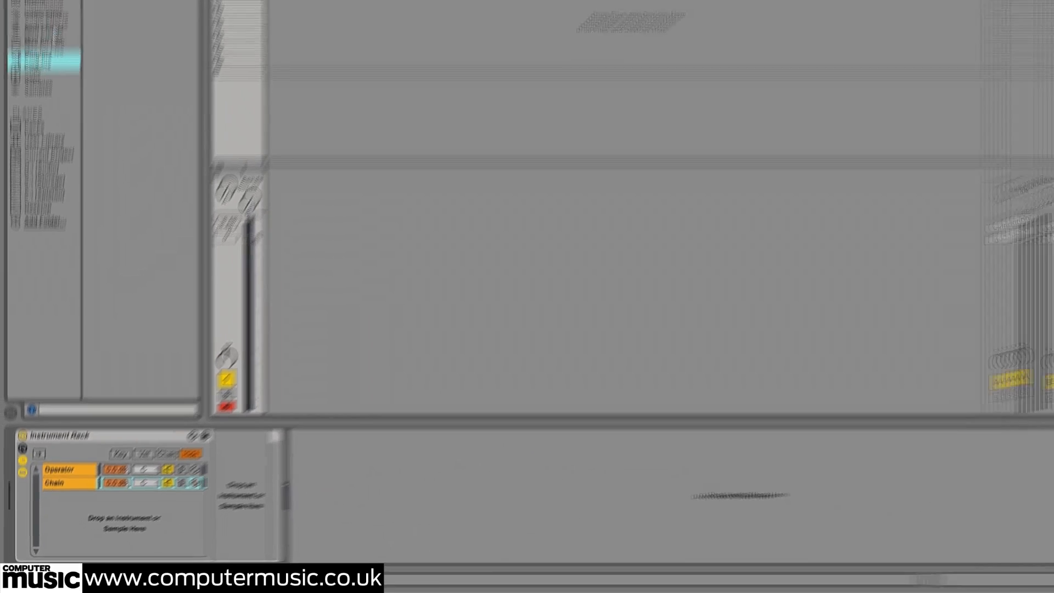
Search the browser for dune, load DUNE CM into the empty chain and switch it to bank B's Init Patch
{"action": "left_click", "coordinate": [59, 33]}
{"action": "type", "text": "dune"}
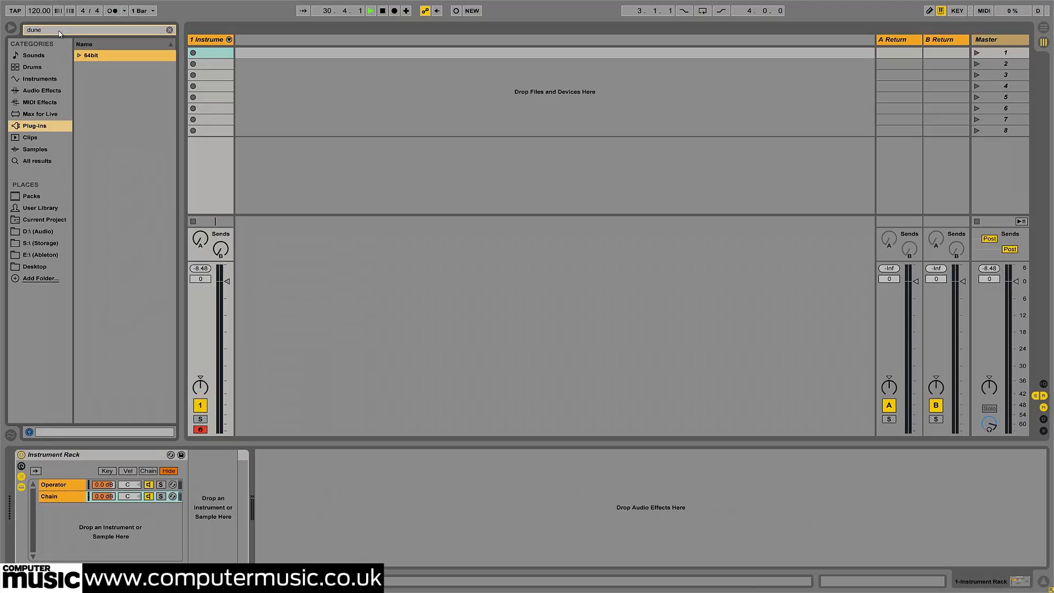
{"action": "left_click_drag", "start_coordinate": [115, 73], "coordinate": [227, 492]}
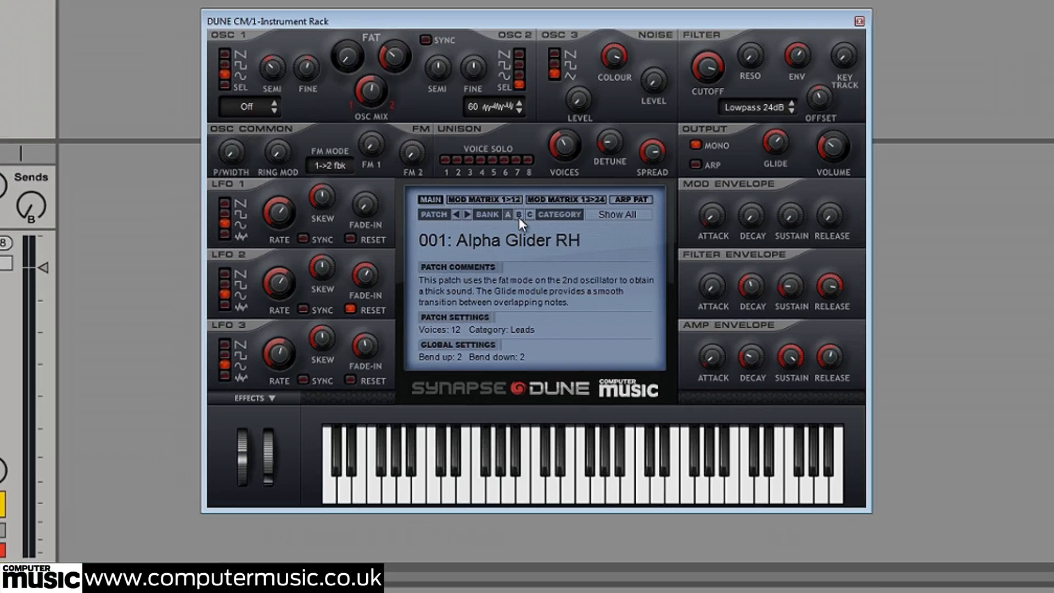
{"action": "left_click", "coordinate": [518, 215]}
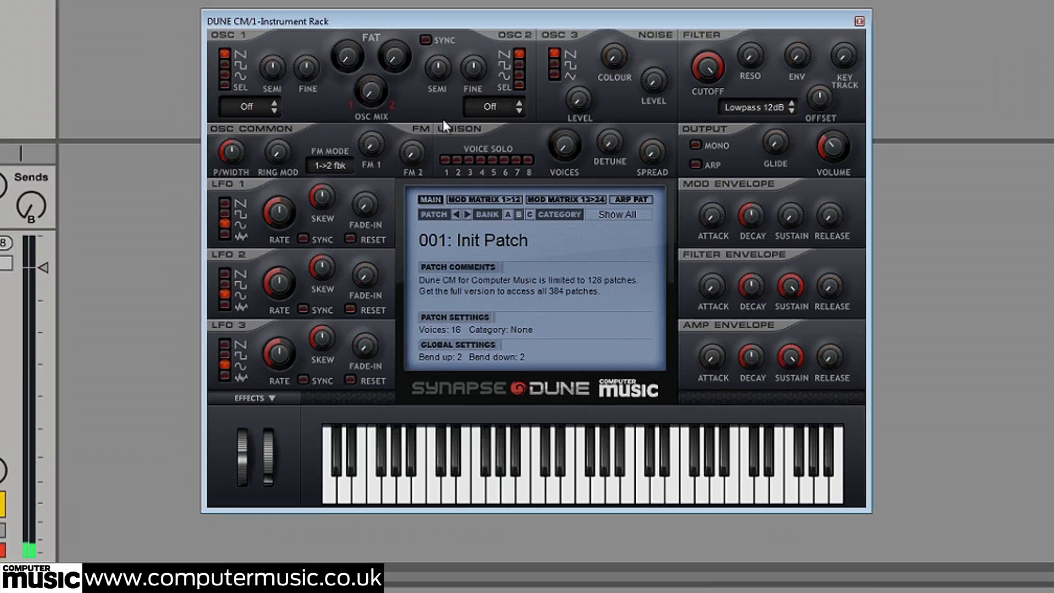
Set DUNE CM's Osc Mix to about centre and turn both Fat knobs up to maximum
{"action": "left_click_drag", "start_coordinate": [373, 95], "coordinate": [370, 34]}
{"action": "left_click_drag", "start_coordinate": [341, 59], "coordinate": [385, 17]}
{"action": "left_click_drag", "start_coordinate": [394, 57], "coordinate": [394, 4]}
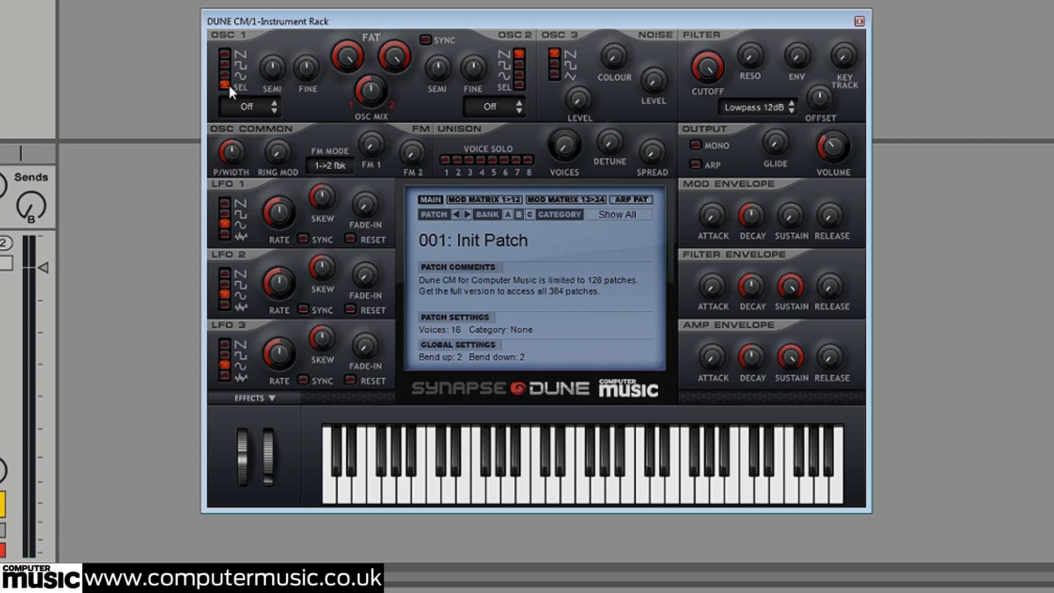
Choose waveform 05 for Osc 1 and waveform 19 for Osc 2, and raise Osc 2's Semi knob slightly above centre
{"action": "left_click", "coordinate": [246, 108]}
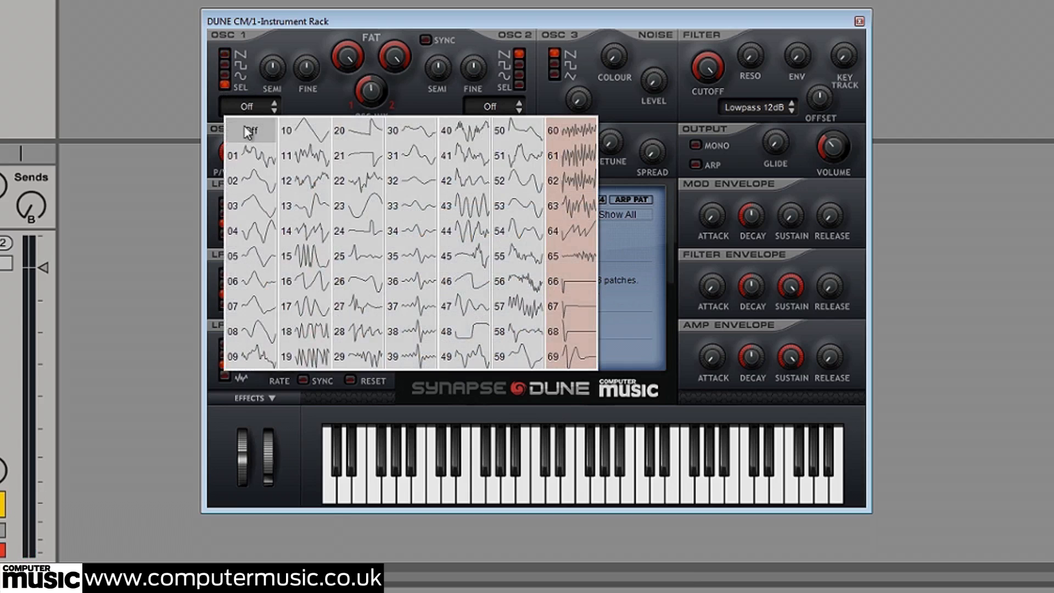
{"action": "left_click", "coordinate": [254, 266]}
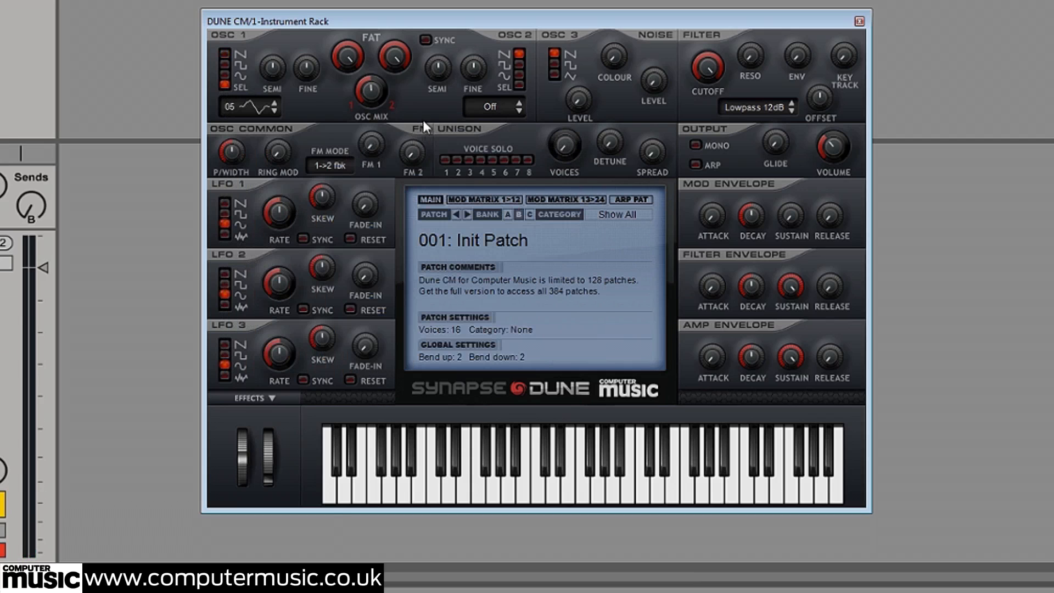
{"action": "left_click", "coordinate": [491, 107]}
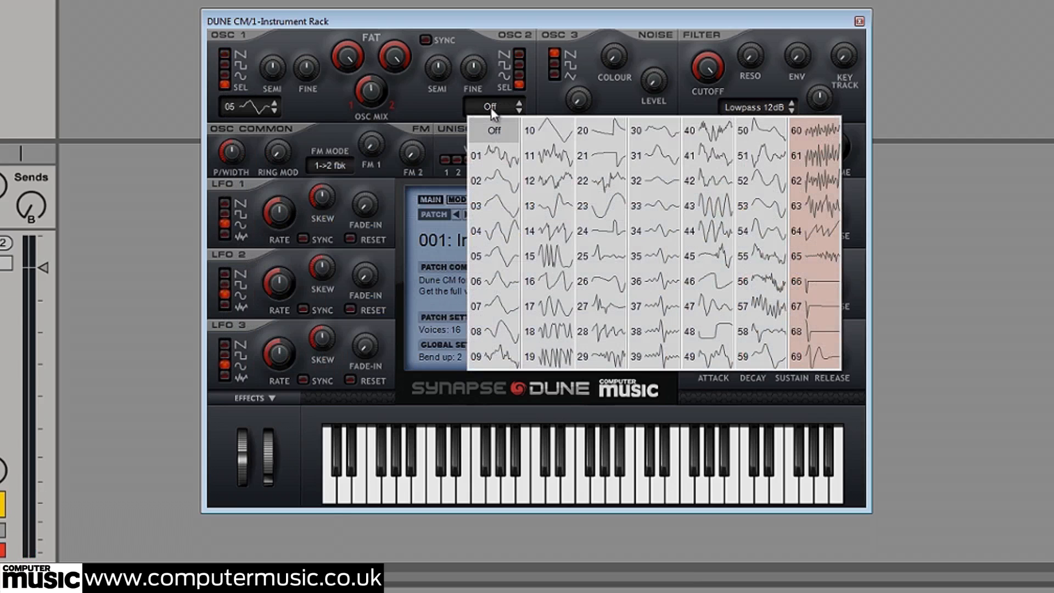
{"action": "left_click", "coordinate": [561, 358]}
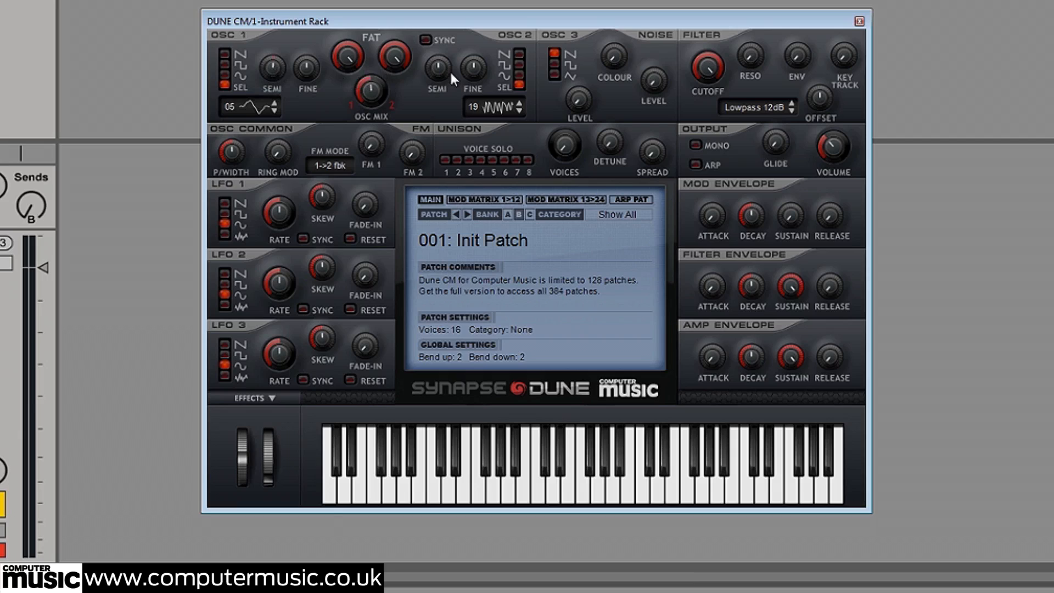
{"action": "left_click_drag", "start_coordinate": [440, 66], "coordinate": [441, 54]}
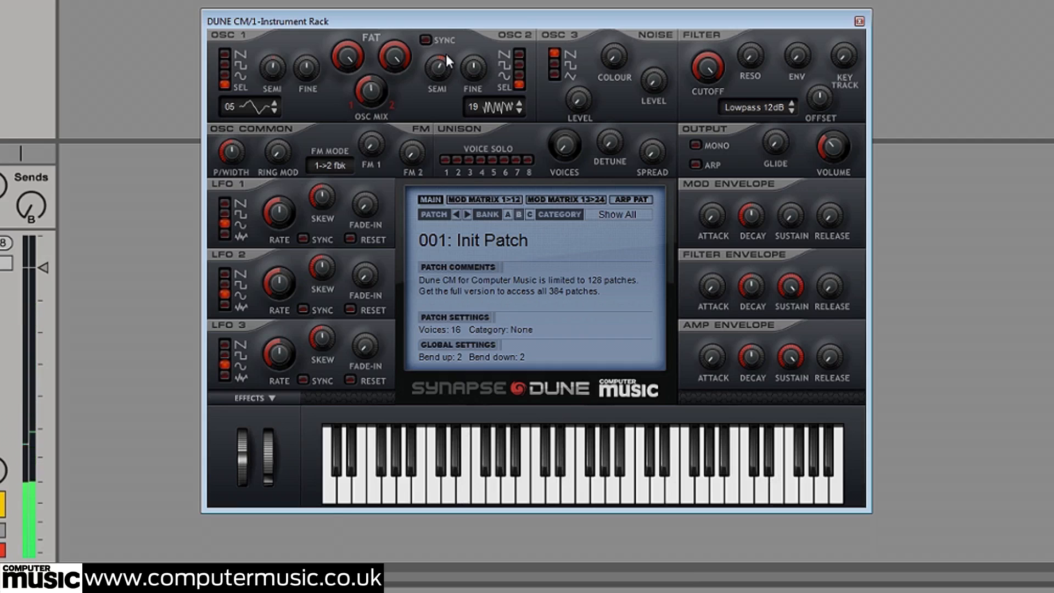
In slot 2 of DUNE CM's mod matrix, route LFO 1 to Pitch Fine with an amount of +60
{"action": "left_click", "coordinate": [469, 201]}
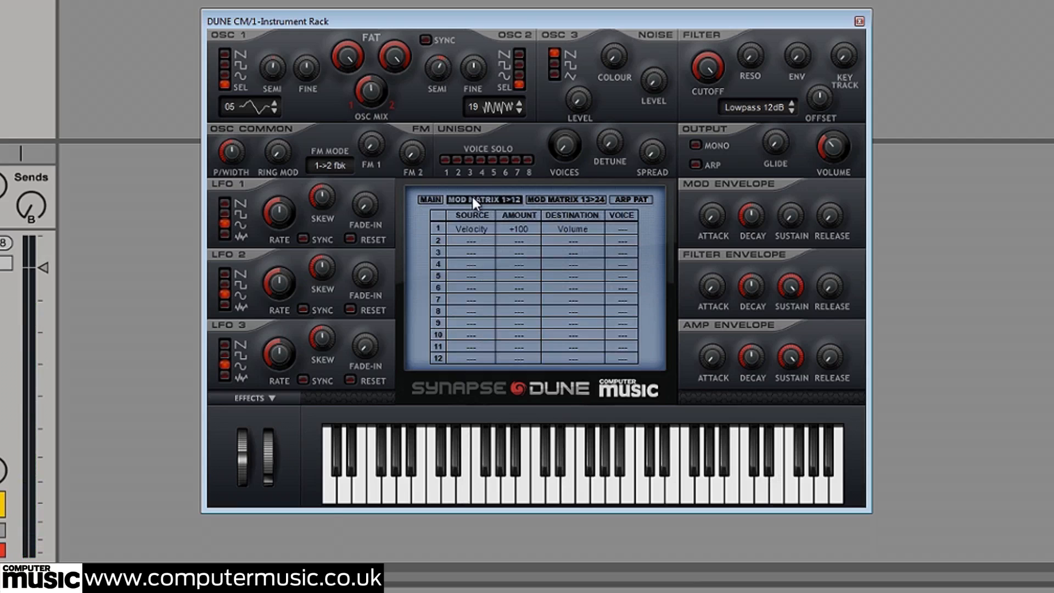
{"action": "left_click", "coordinate": [469, 241]}
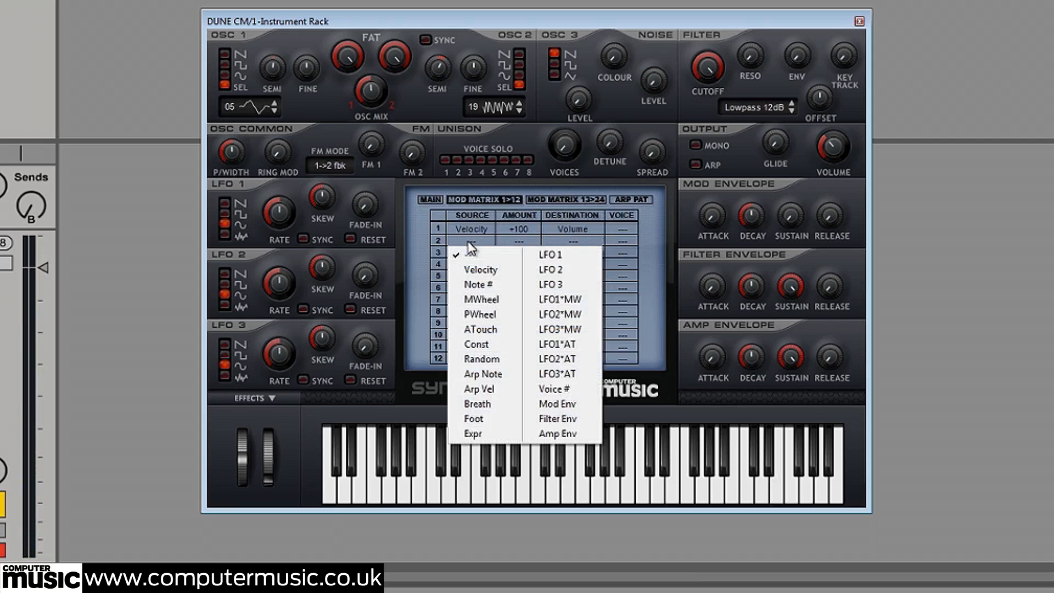
{"action": "left_click", "coordinate": [543, 255]}
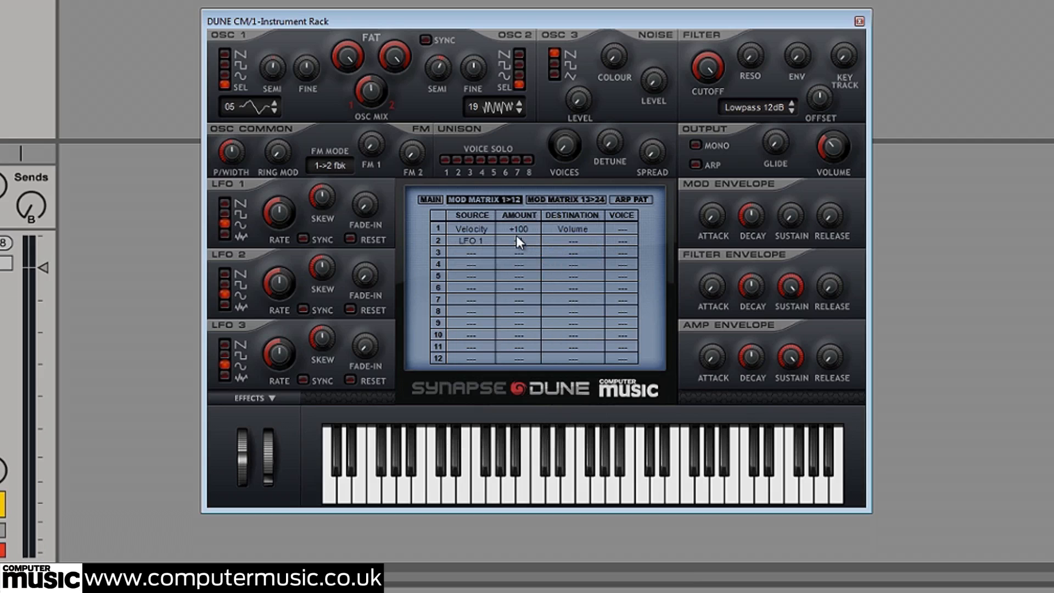
{"action": "left_click_drag", "start_coordinate": [520, 198], "coordinate": [519, 161]}
{"action": "left_click", "coordinate": [565, 245]}
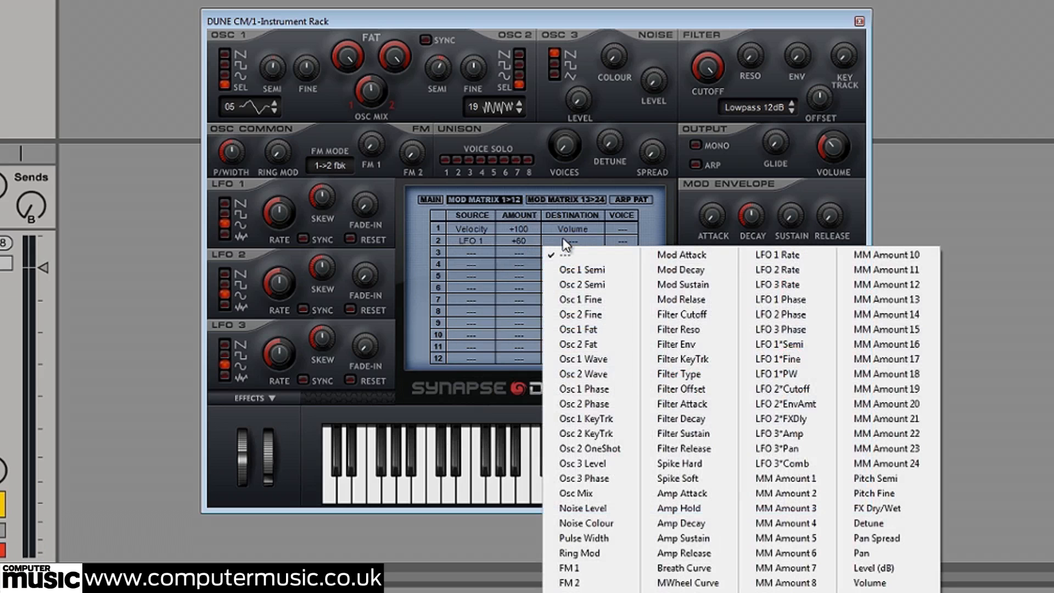
{"action": "left_click", "coordinate": [878, 492]}
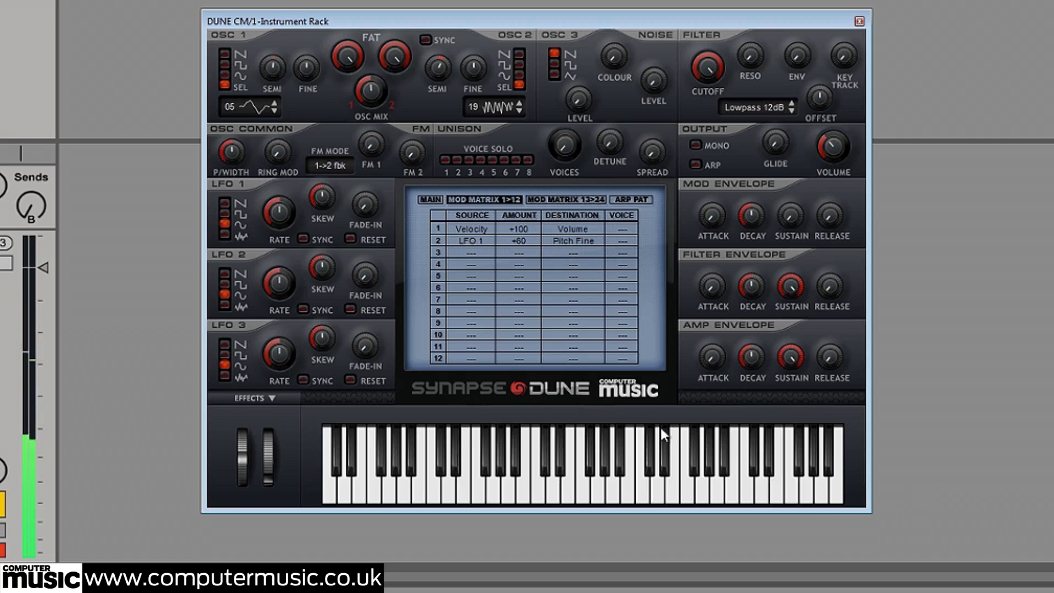
In mod matrix slot 3, route LFO 2 to Filter Cutoff with an amount of +45, and switch LFO 2 to the random waveform
{"action": "left_click", "coordinate": [475, 252]}
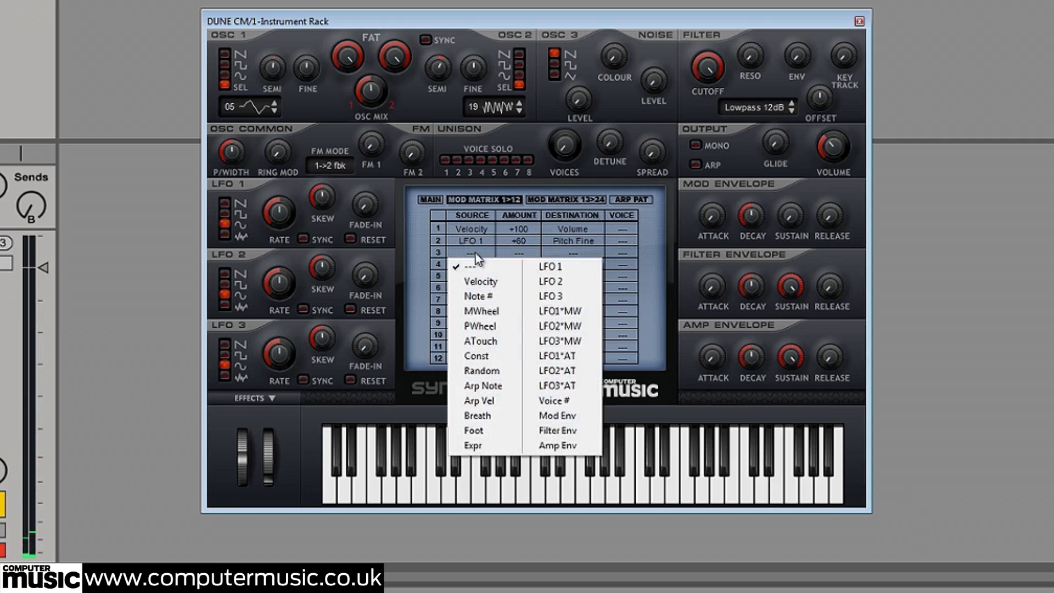
{"action": "left_click", "coordinate": [549, 281]}
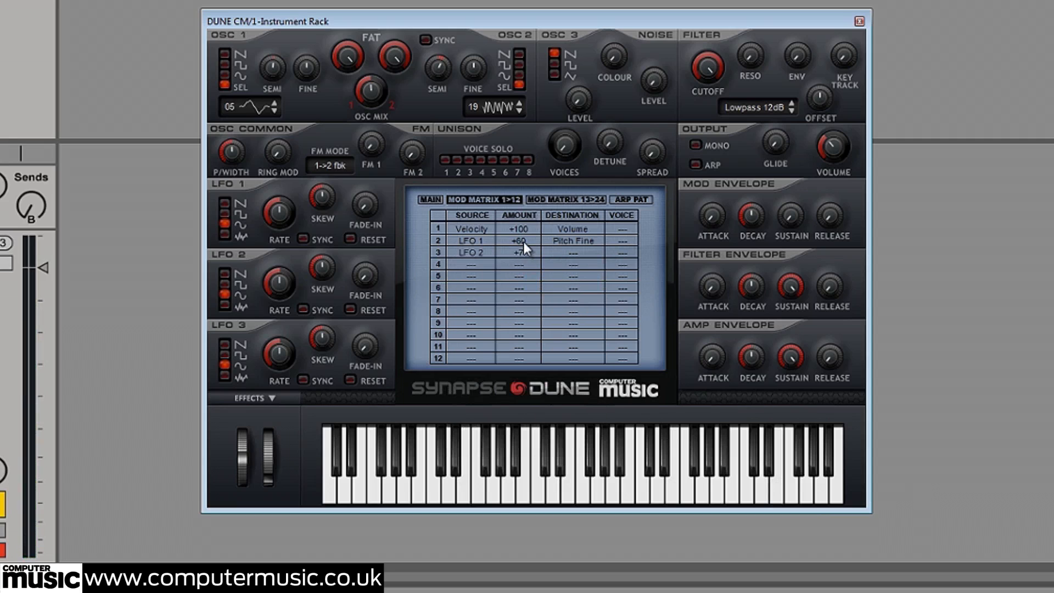
{"action": "left_click_drag", "start_coordinate": [522, 229], "coordinate": [519, 196]}
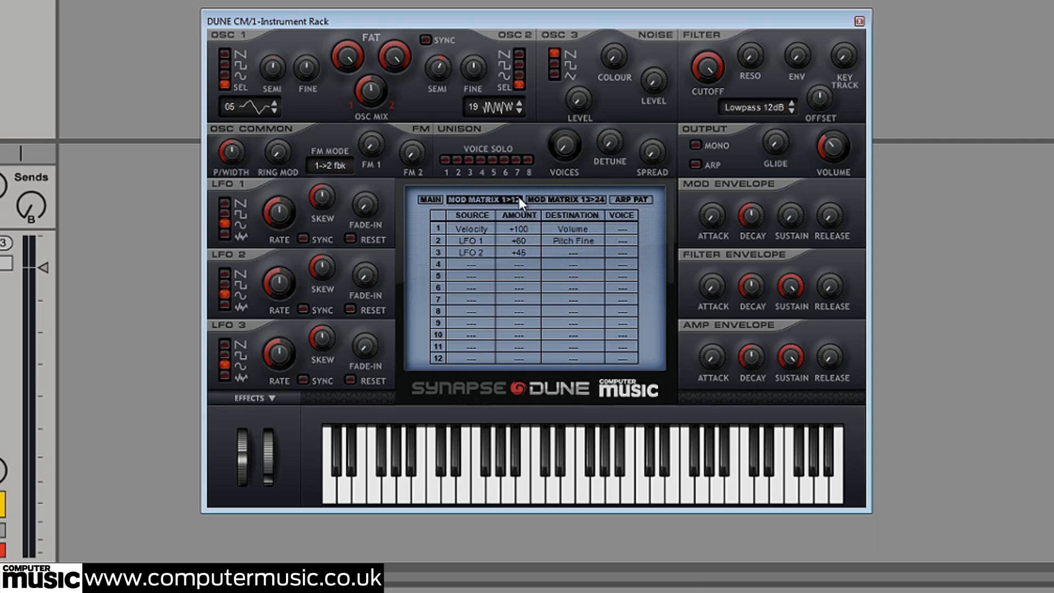
{"action": "left_click", "coordinate": [571, 253]}
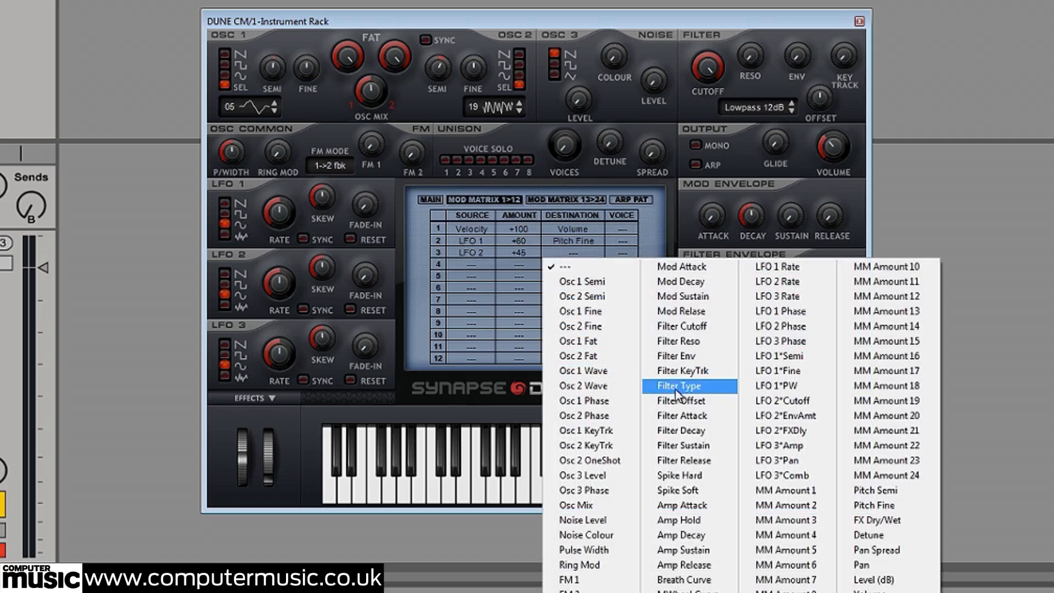
{"action": "left_click", "coordinate": [705, 326]}
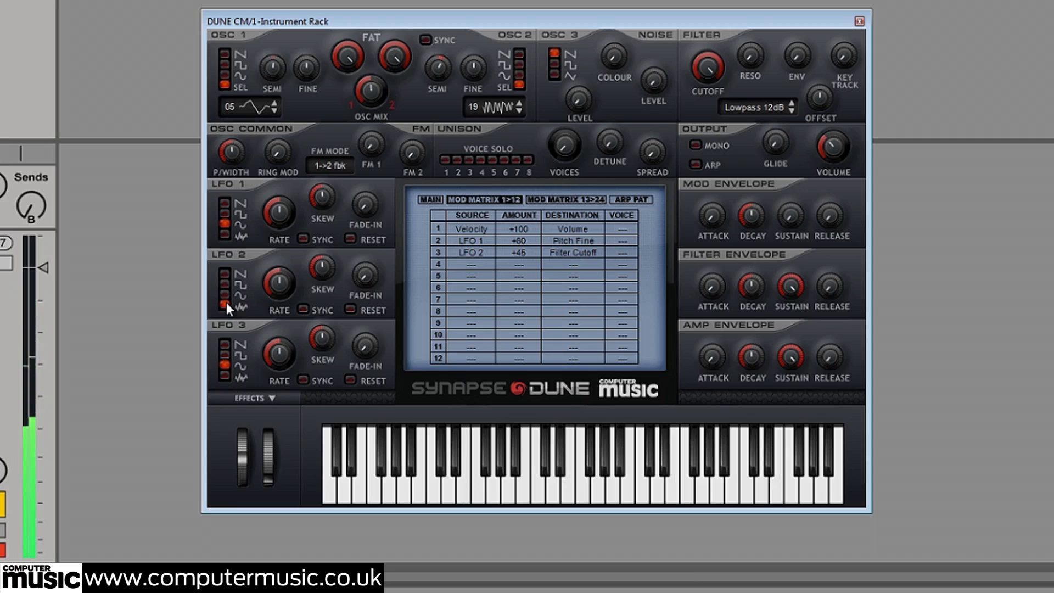
Lower the filter cutoff to a little above centre, and set the amp envelope's Attack to 80% with a similarly long Release
{"action": "left_click_drag", "start_coordinate": [689, 82], "coordinate": [707, 114]}
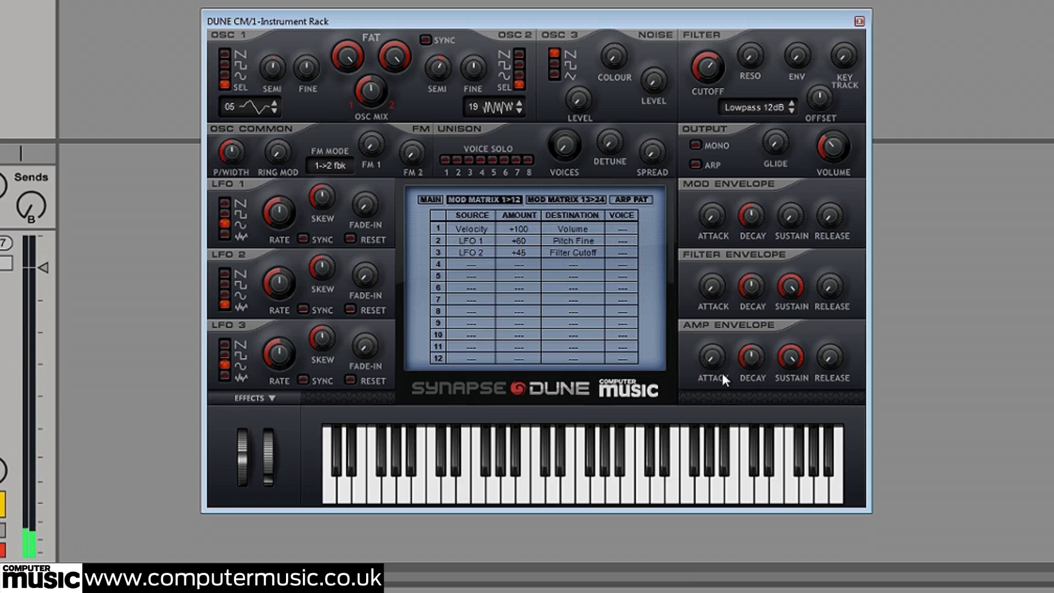
{"action": "left_click_drag", "start_coordinate": [719, 365], "coordinate": [714, 238]}
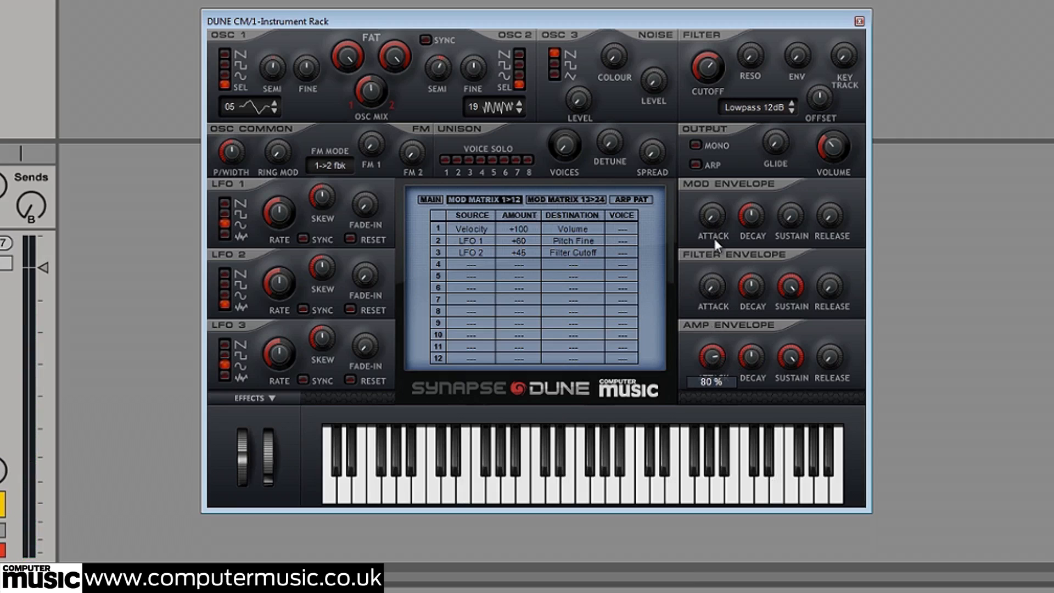
{"action": "left_click_drag", "start_coordinate": [813, 256], "coordinate": [824, 230]}
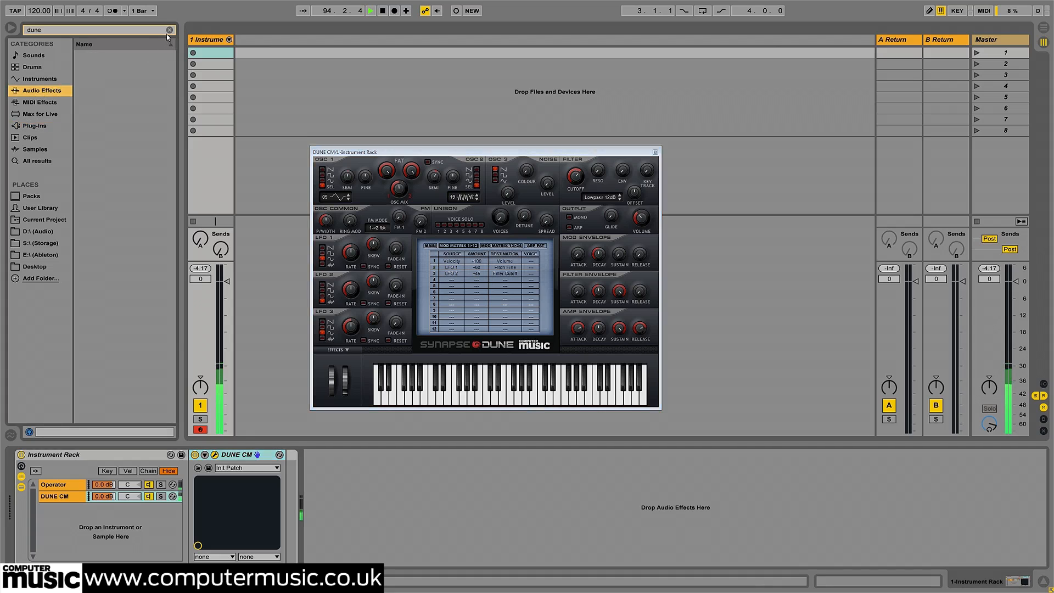
Add a Simple Delay audio effect after the Instrument Rack and set its Feedback to 50%
{"action": "left_click", "coordinate": [169, 30]}
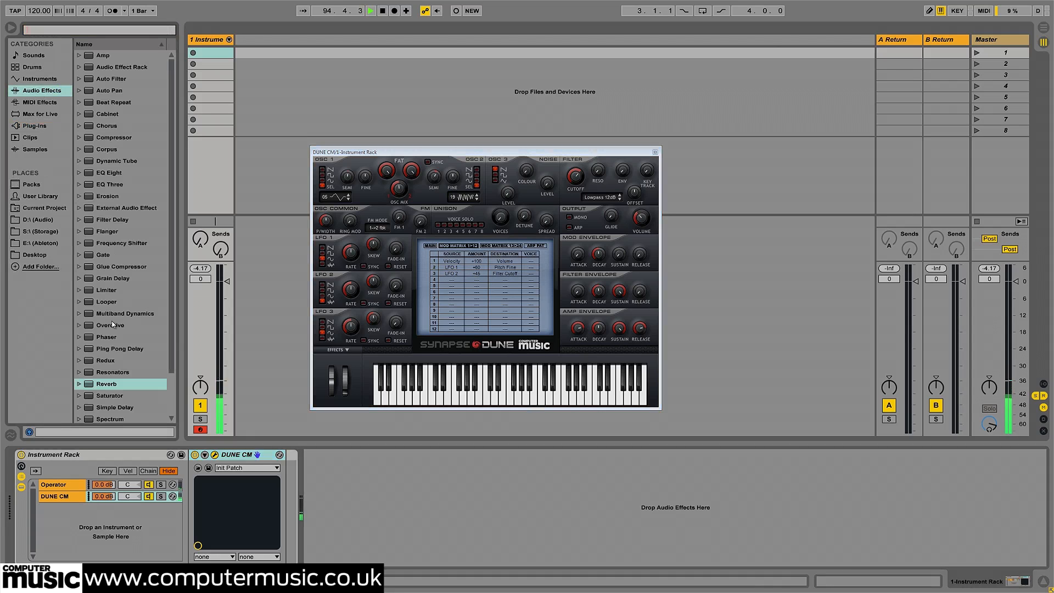
{"action": "scroll", "coordinate": [116, 362], "scroll_direction": "down", "scroll_amount": 2}
{"action": "double_click", "coordinate": [116, 360]}
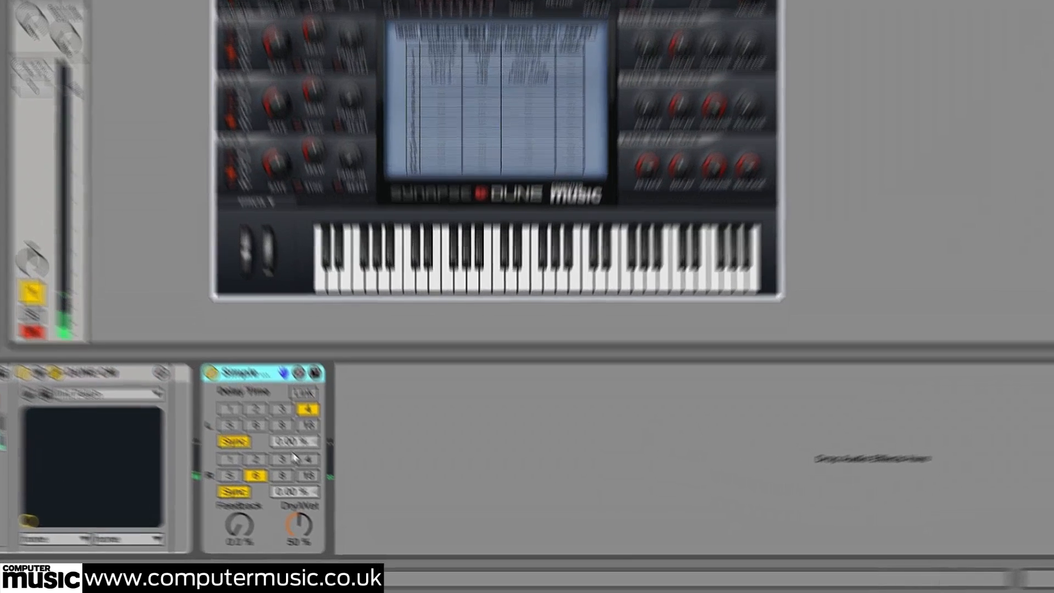
{"action": "type", "text": "50"}
{"action": "key", "text": "Return"}
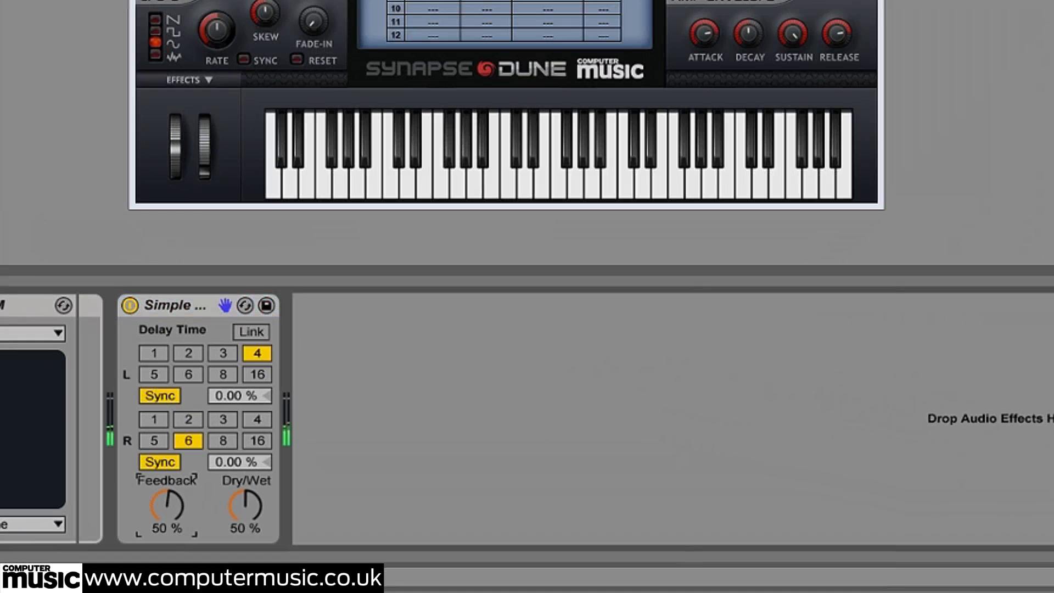
Add a Reverb after the Simple Delay and set its Decay Time to 8 s
{"action": "left_click_drag", "start_coordinate": [0, 164], "coordinate": [357, 408]}
{"action": "left_click", "coordinate": [644, 528]}
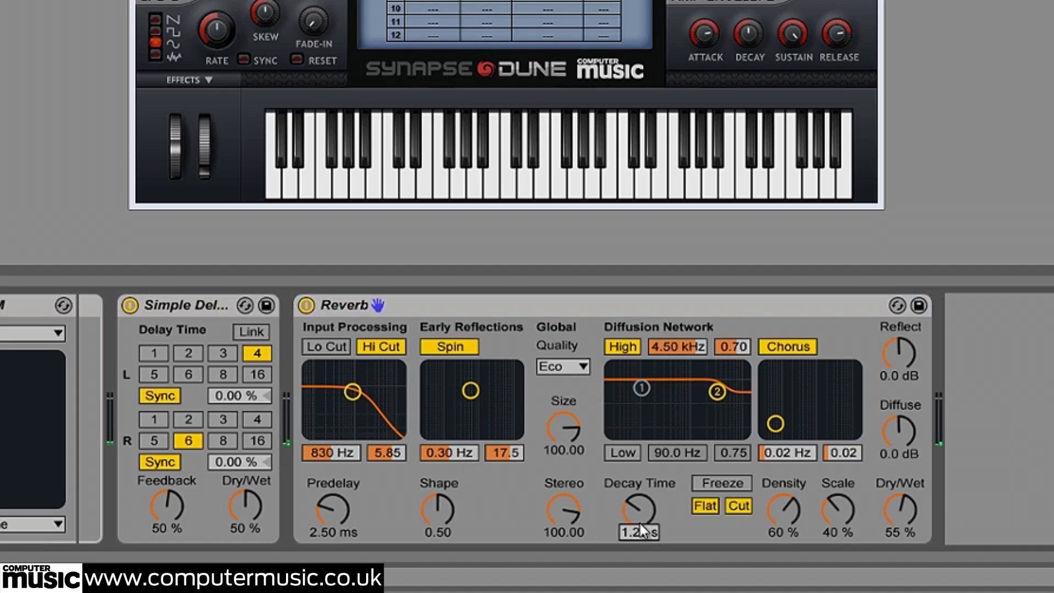
{"action": "type", "text": "8000"}
{"action": "key", "text": "Return"}
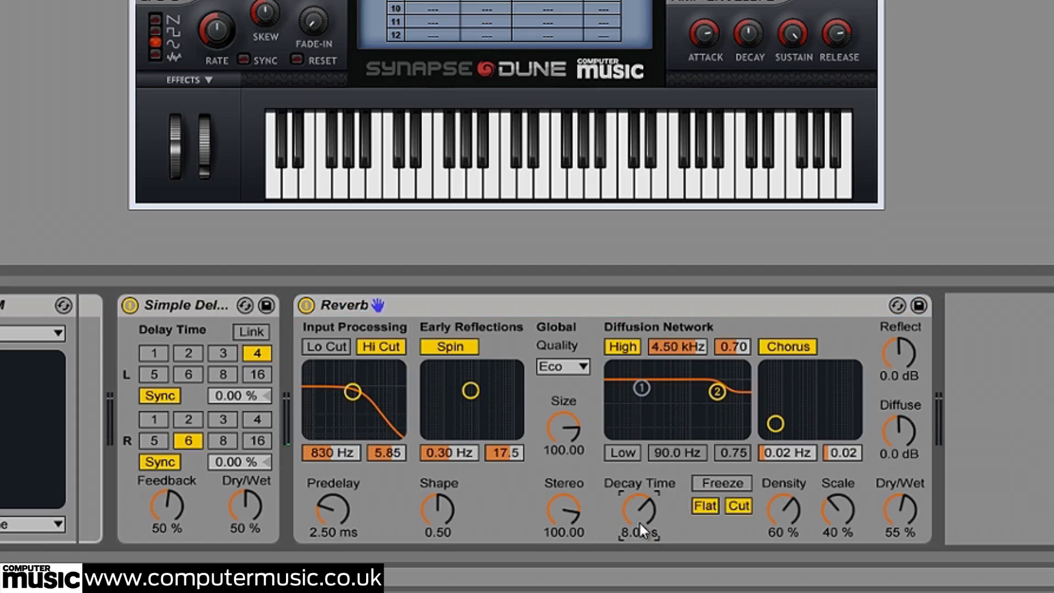